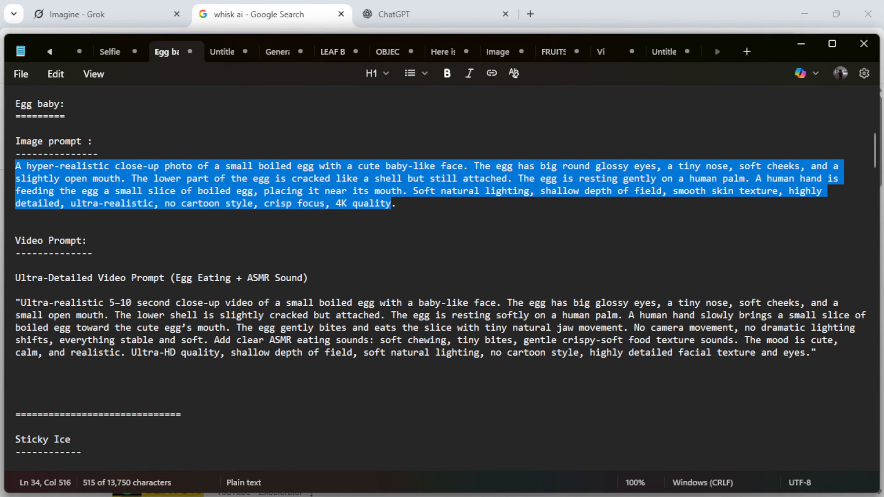
# - Switch to the browser, open Whisk from the Google results, and enter the tool through the gallery page
pyautogui.hotkey('alt', 'Tab')
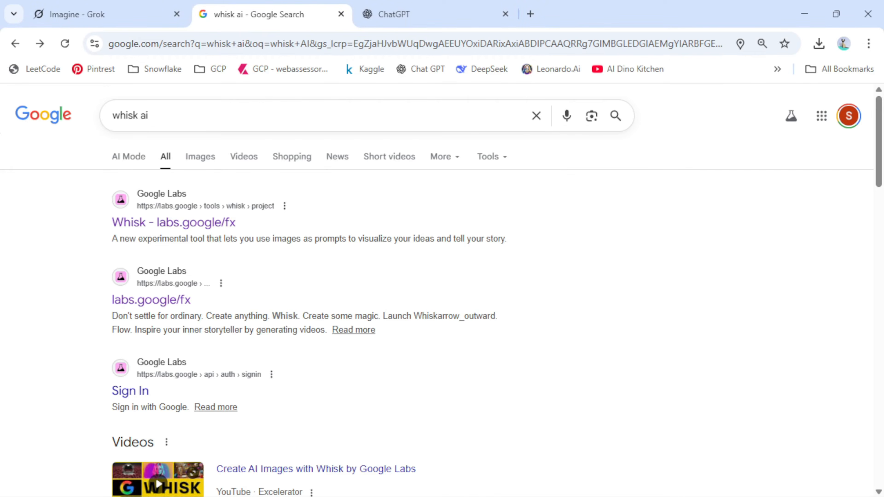
pyautogui.click(190, 225)
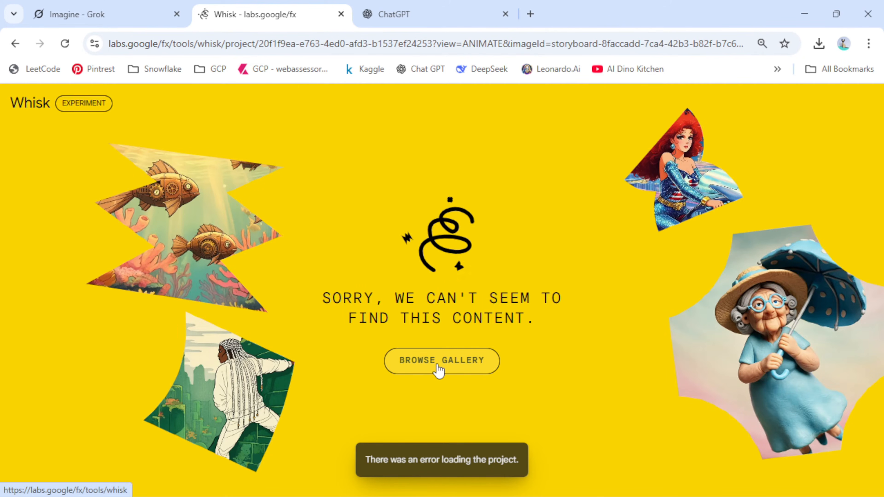
pyautogui.click(440, 370)
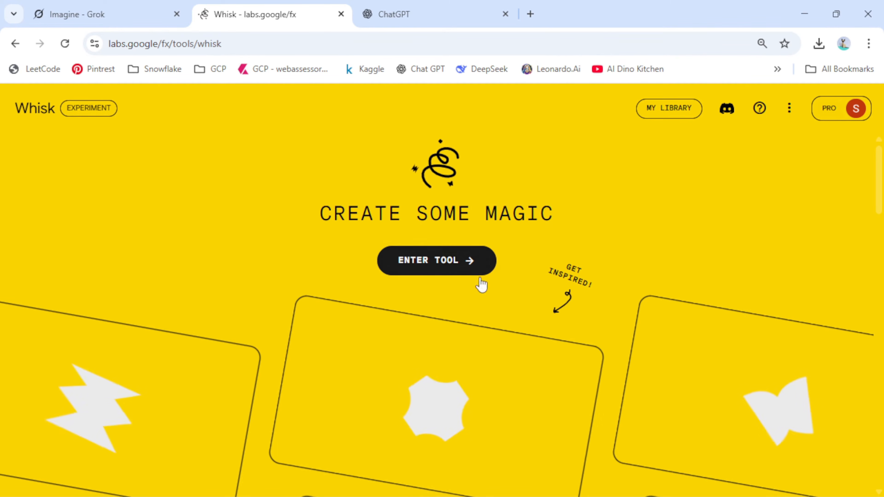
pyautogui.click(444, 268)
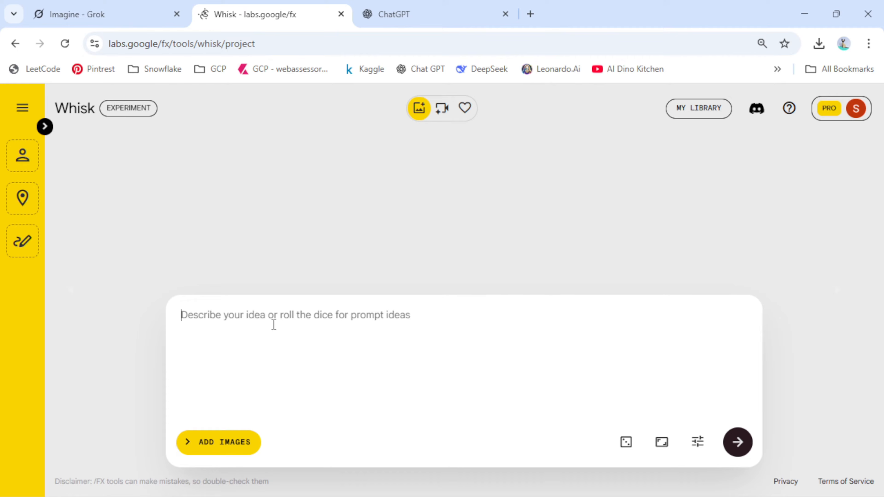
# - Enter the hyper-realistic baby-faced boiled egg image prompt in Whisk and generate the images in 9:16 portrait format
pyautogui.write('A hyper-realistic close-up photo of a small boiled egg with a cute baby-like face. The egg has big round glossy eyes, a tiny nose, soft cheeks, and a slightly open mouth. The lower part of the egg is cracked like a shell but still attached. The egg is resting gently on a human palm. A human hand is feeding the egg a small slice of boiled egg, placing it near its mouth. Soft natural lighting, shallow depth of field, smooth skin texture, highly detailed, ultra-realistic, no cartoon style, crisp focus, 4K quality')
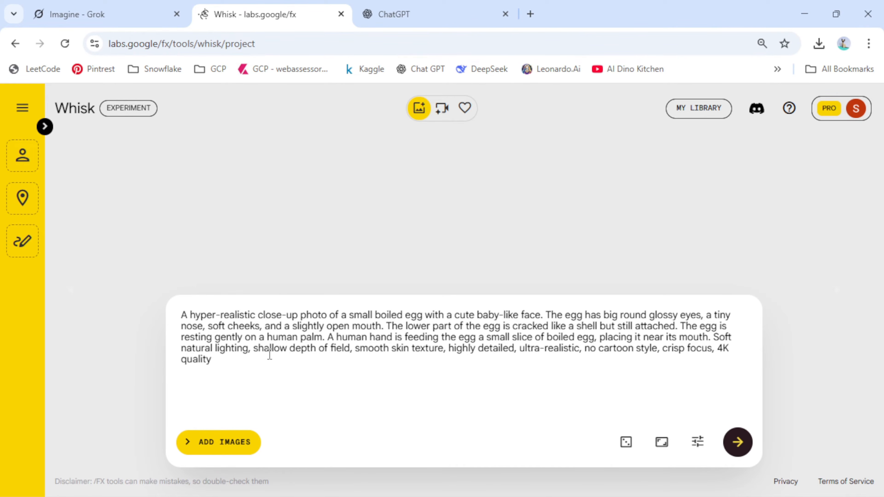
pyautogui.hotkey('ctrl', 'Home')
pyautogui.click(661, 444)
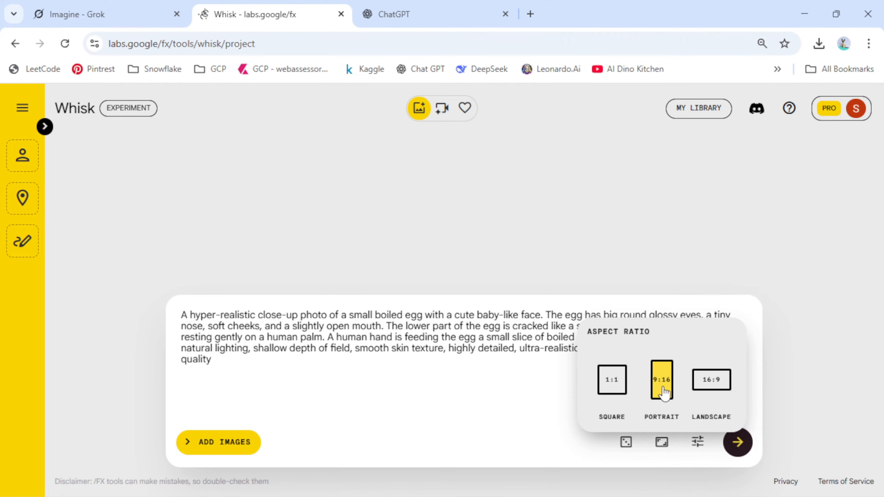
pyautogui.click(485, 394)
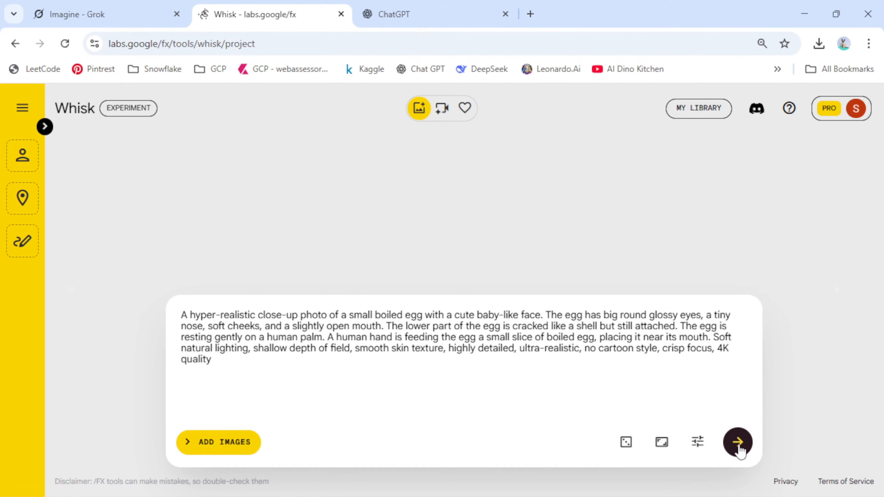
pyautogui.click(738, 443)
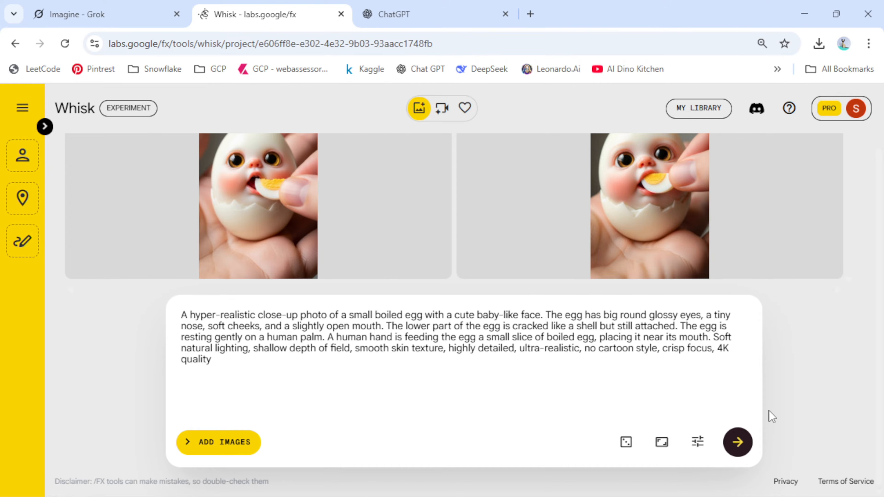
# - Download the first of the two generated egg baby images
pyautogui.moveTo(312, 239)
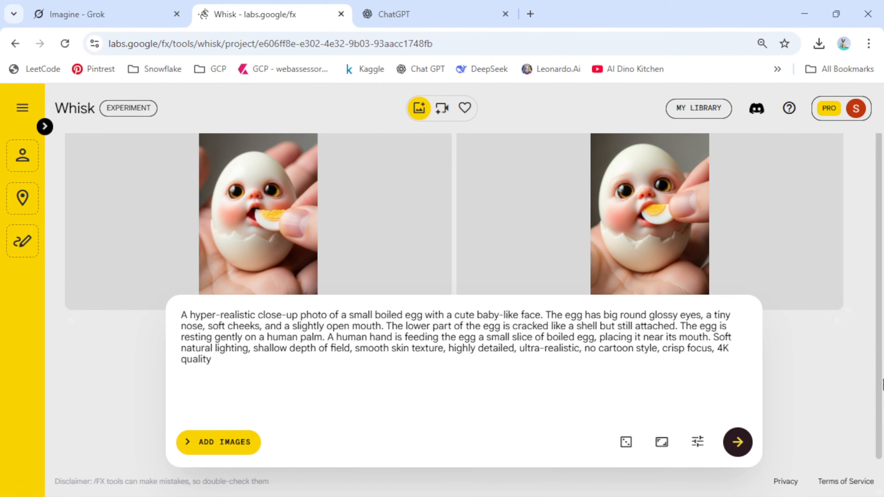
pyautogui.scroll(1, 881, 383)
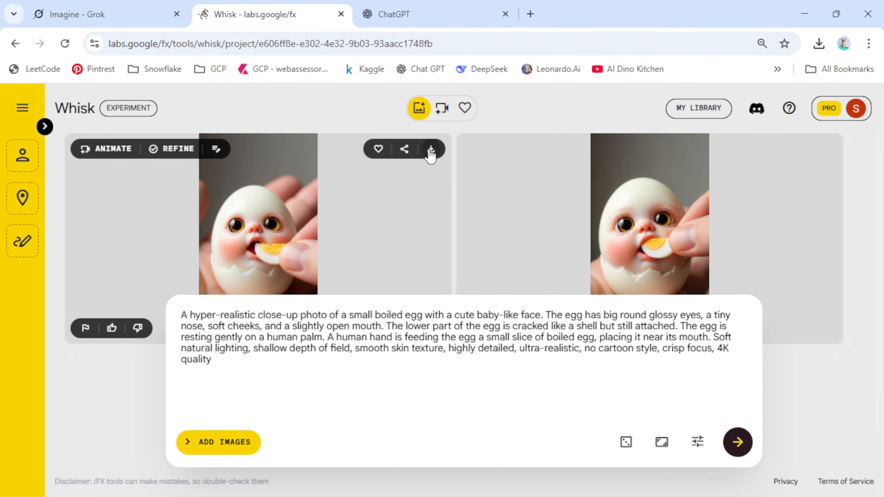
pyautogui.click(431, 150)
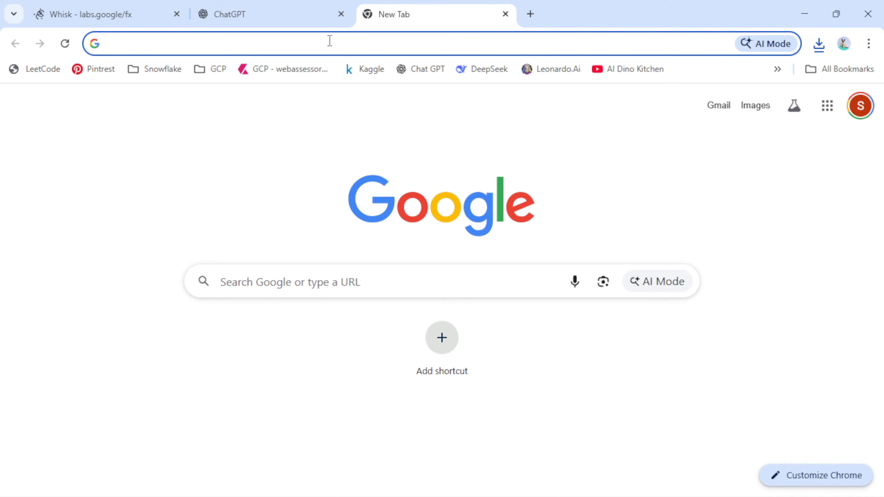
# - Go to grok.com, open Imagine, and upload the downloaded egg baby image
pyautogui.write('grok.com')
pyautogui.press('Return')
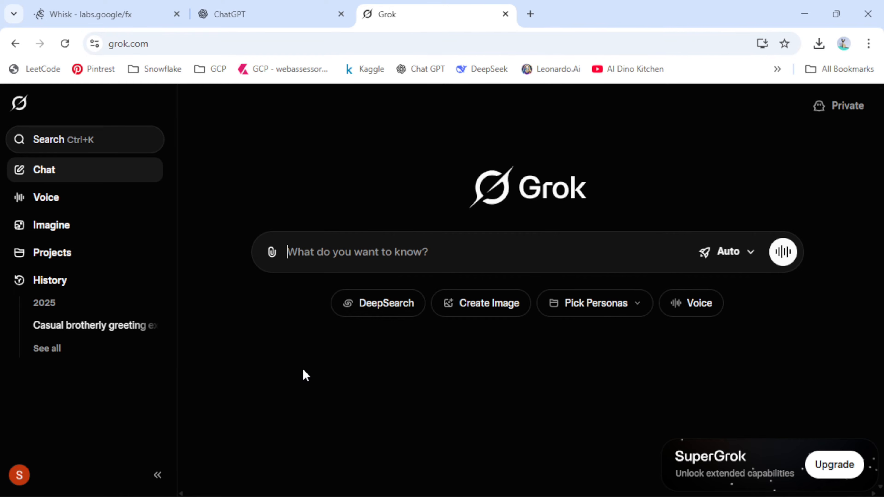
pyautogui.click(56, 228)
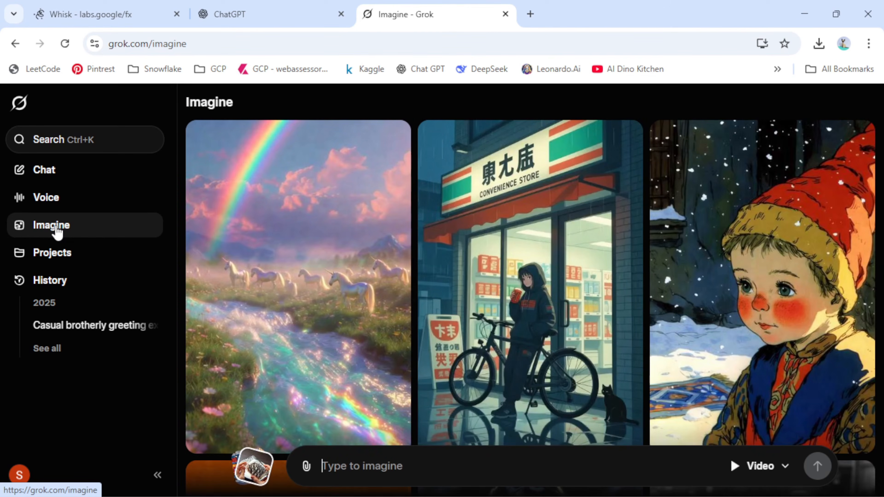
pyautogui.click(306, 468)
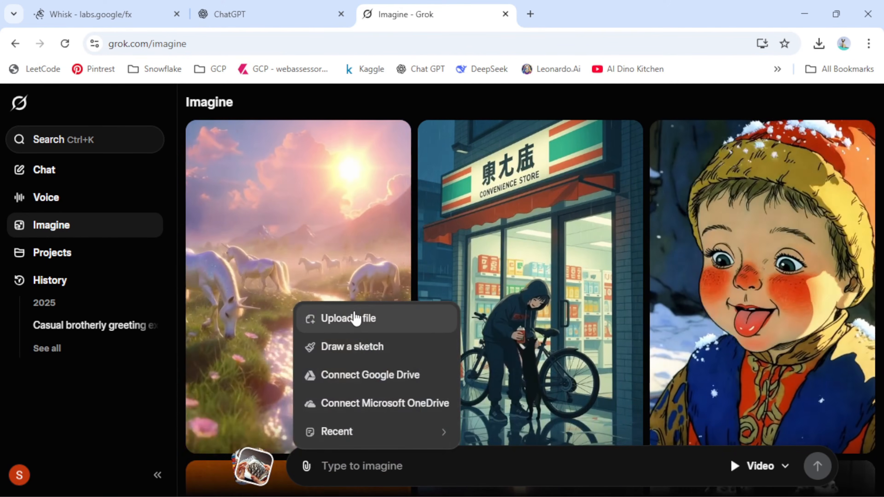
pyautogui.click(355, 317)
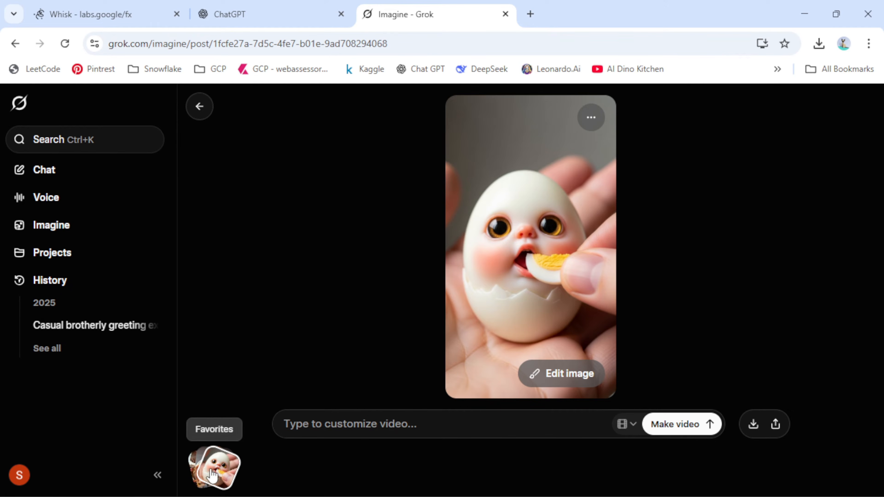
# - Copy the egg-eating ASMR video prompt from the notes and paste it as Grok's video customization text
pyautogui.click(316, 430)
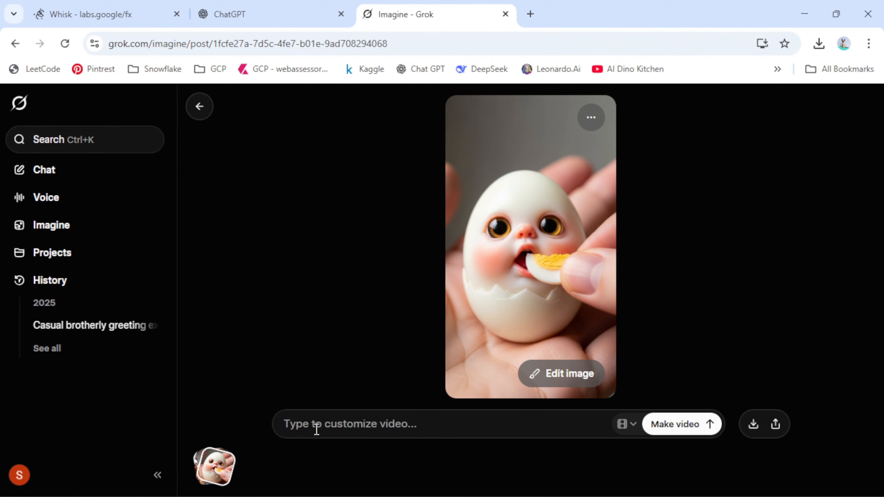
pyautogui.click(521, 492)
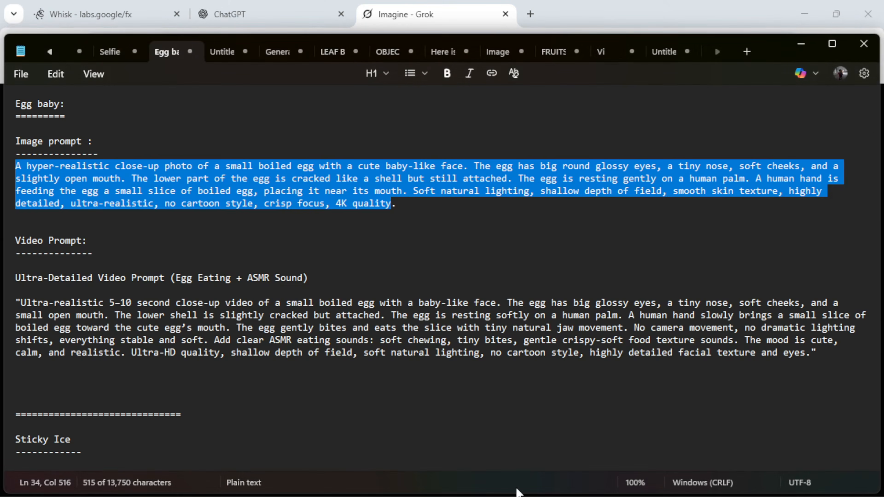
pyautogui.moveTo(819, 352); pyautogui.dragTo(9, 291)
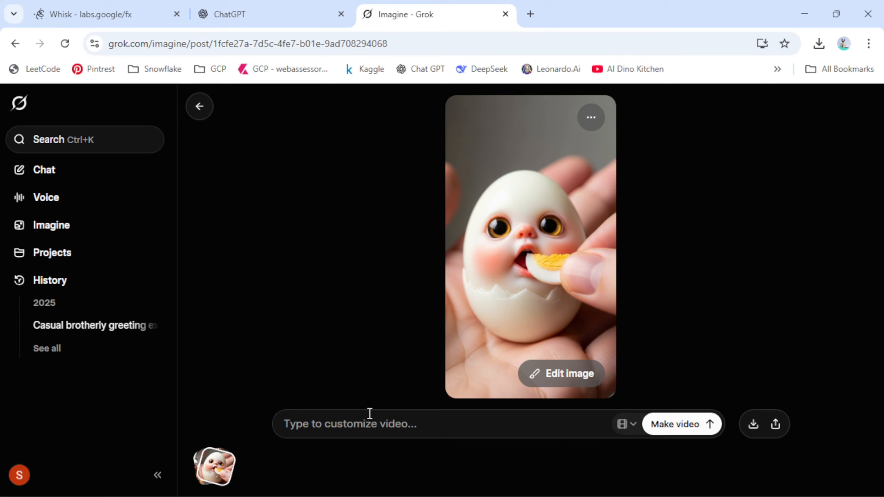
pyautogui.click(366, 420)
pyautogui.hotkey('ctrl', 'v')
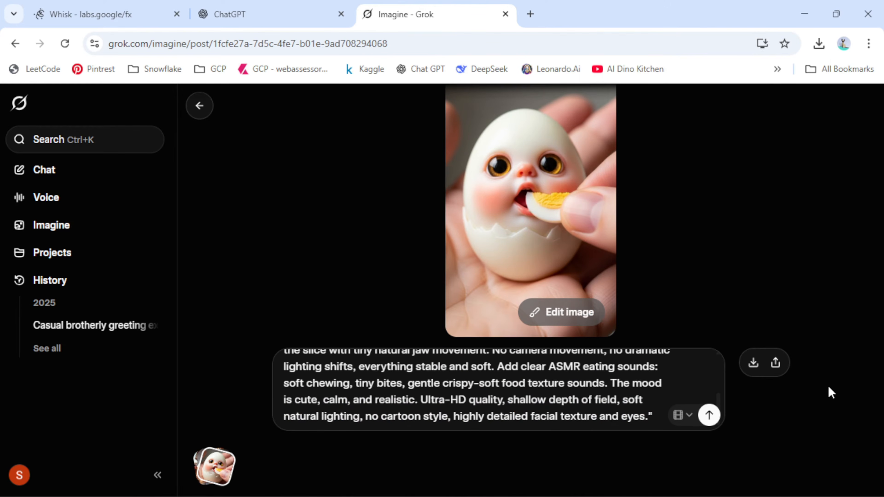
# - Generate the egg baby video in Grok Imagine and download it
pyautogui.click(710, 417)
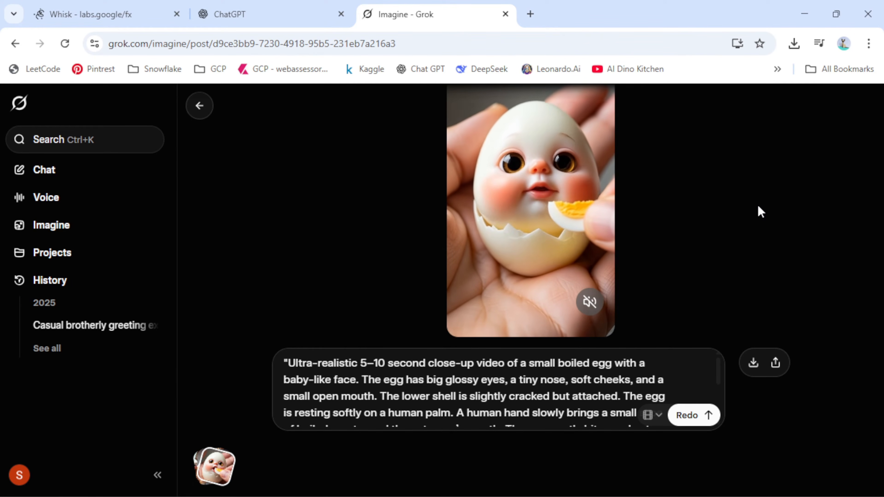
pyautogui.click(752, 366)
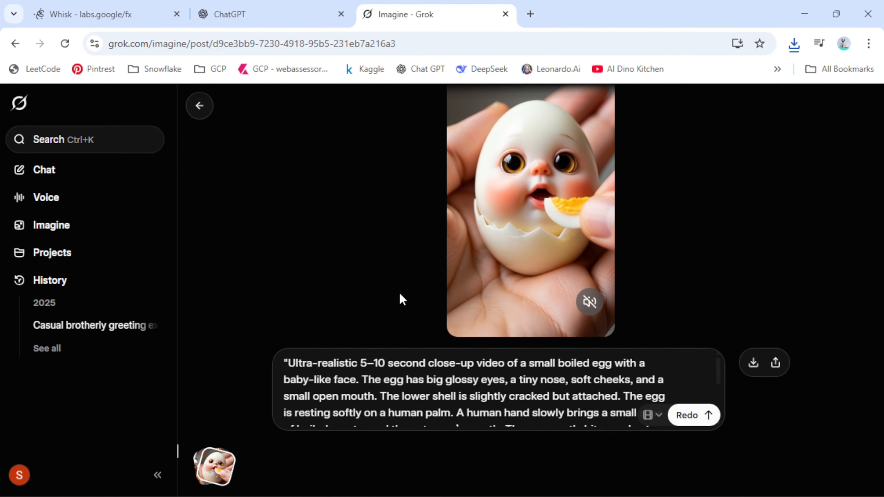
# - Copy the first image prompt under STRAWBERRY VERSION in the notes
pyautogui.hotkey('alt', 'Tab')
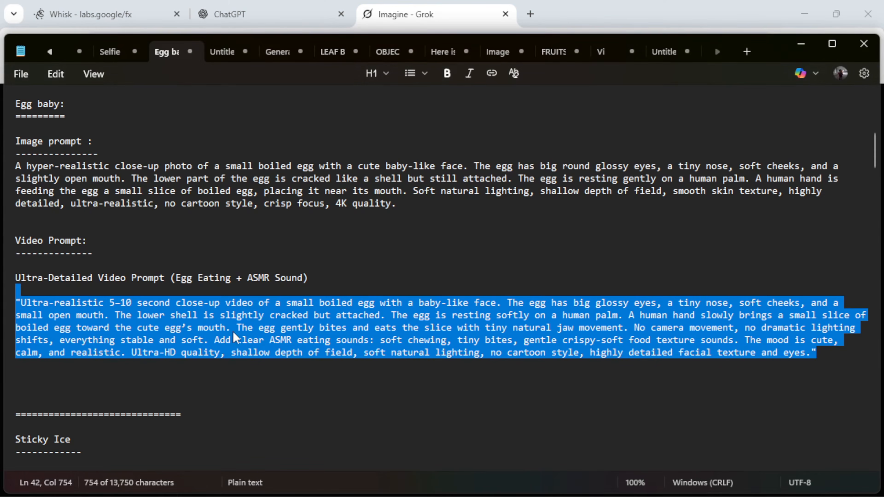
pyautogui.scroll(-15, 225, 351)
pyautogui.moveTo(877, 256); pyautogui.dragTo(876, 256)
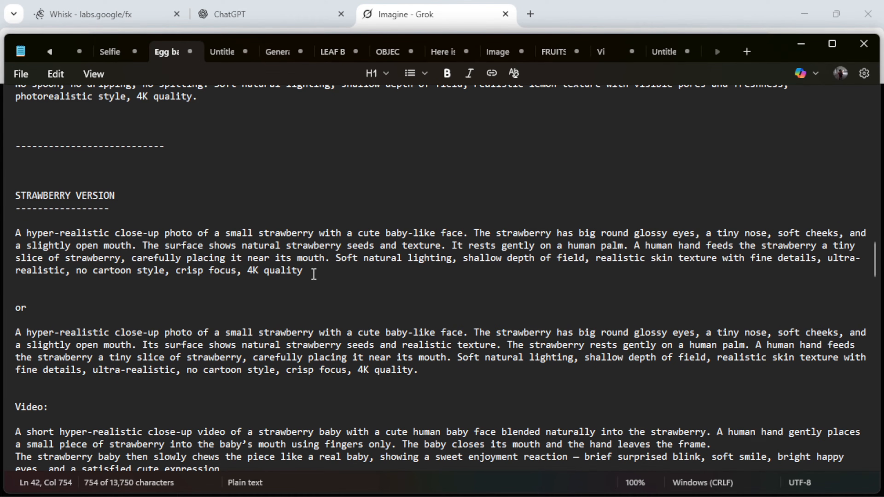
pyautogui.moveTo(313, 274); pyautogui.dragTo(11, 237)
pyautogui.hotkey('ctrl', 'c')
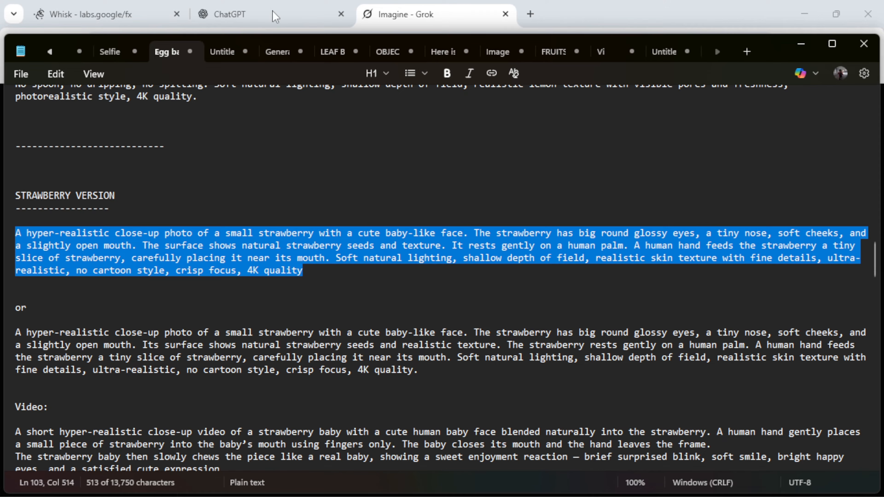
# - Replace the egg prompt in Whisk with the copied strawberry prompt and generate the images
pyautogui.click(42, 19)
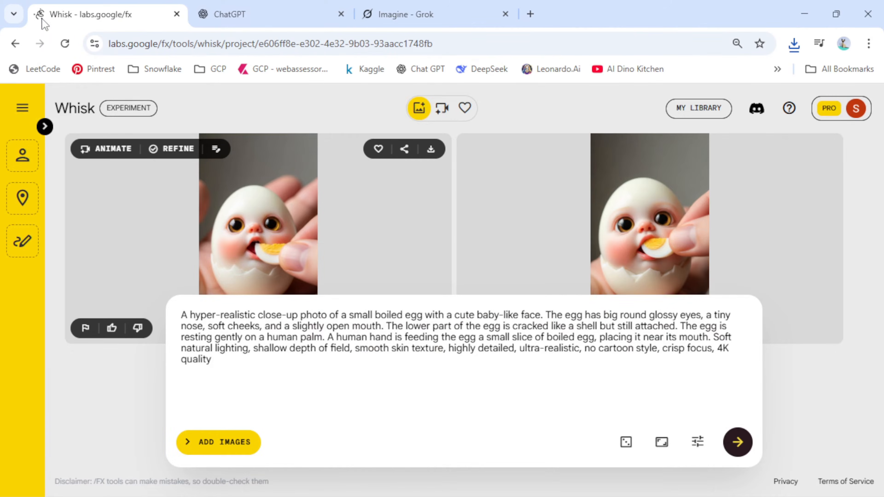
pyautogui.moveTo(227, 370); pyautogui.dragTo(173, 320)
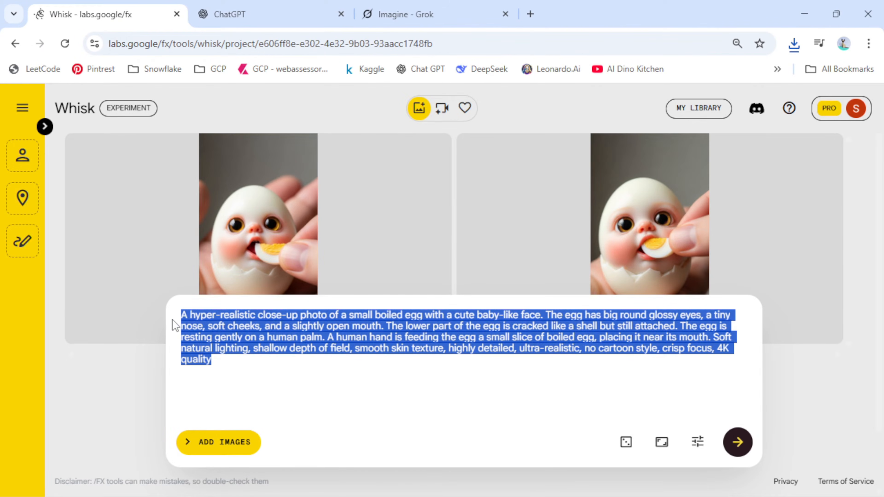
pyautogui.press('BackSpace')
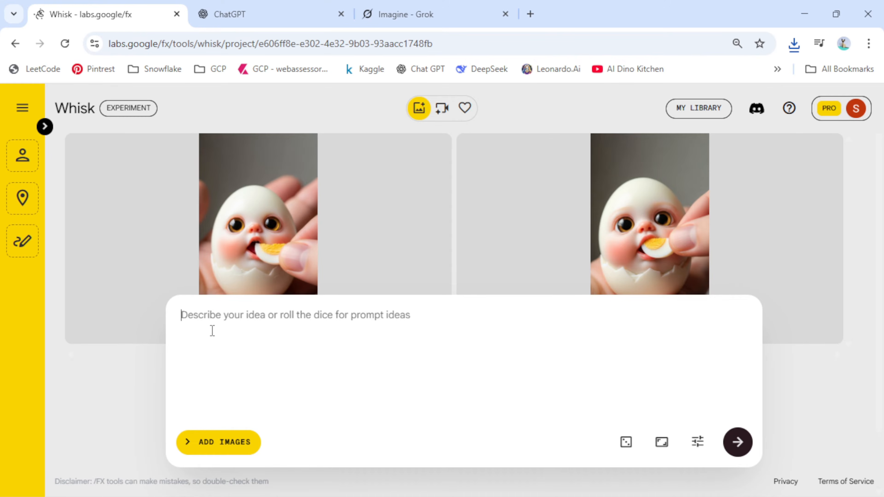
pyautogui.hotkey('ctrl', 'v')
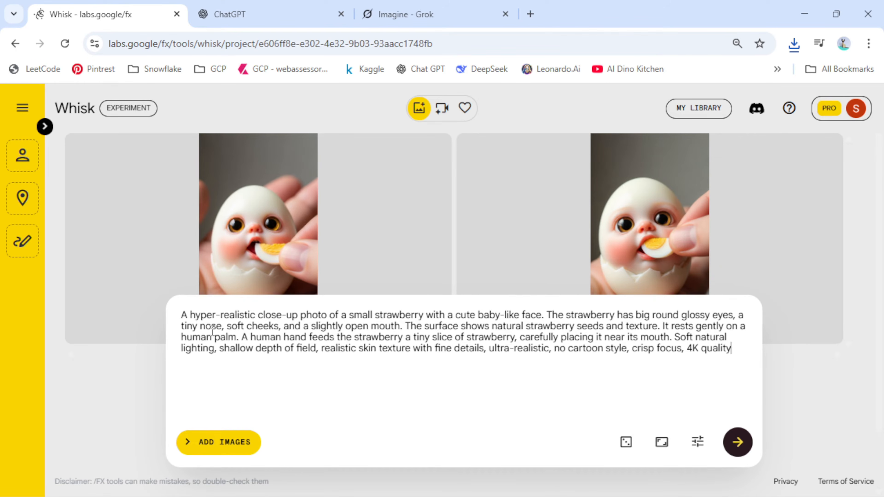
pyautogui.click(737, 442)
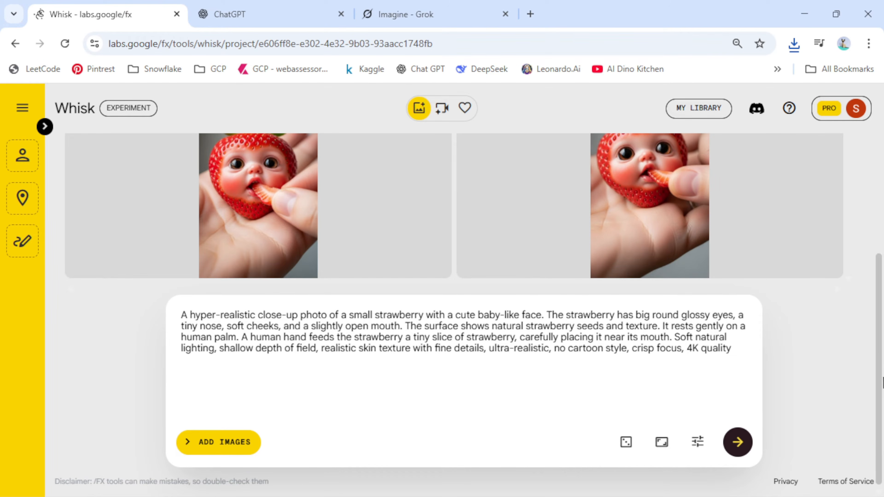
# - Download the second generated strawberry baby image and open the downloaded file to view it
pyautogui.scroll(2, 880, 362)
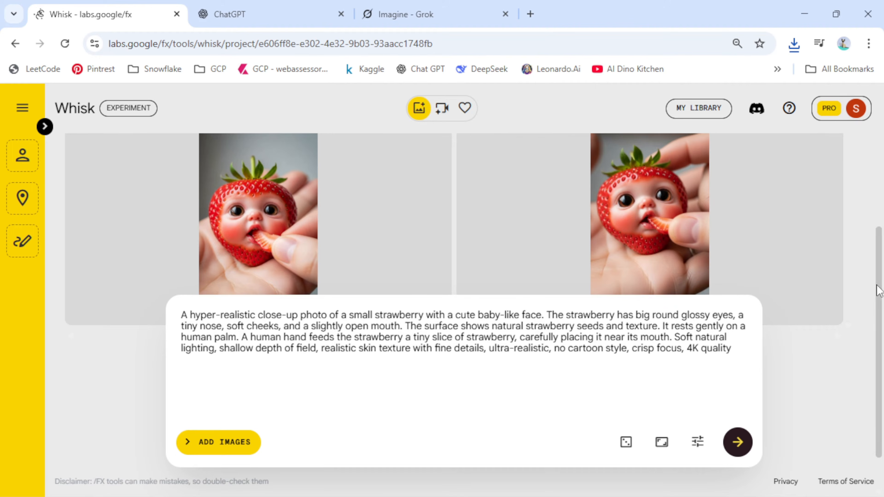
pyautogui.scroll(1, 879, 290)
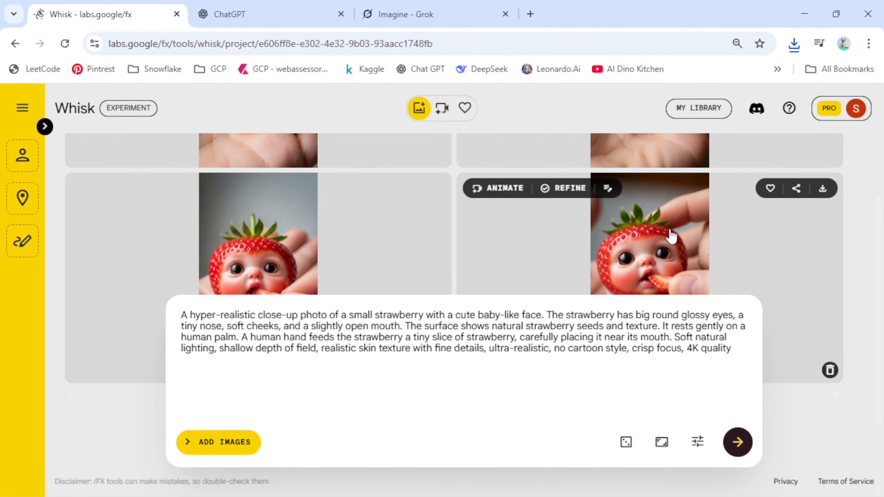
pyautogui.click(823, 189)
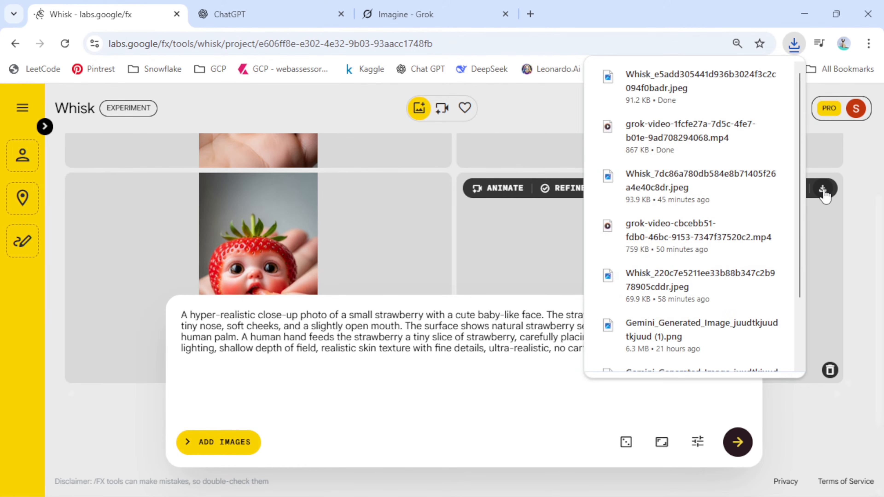
pyautogui.click(672, 97)
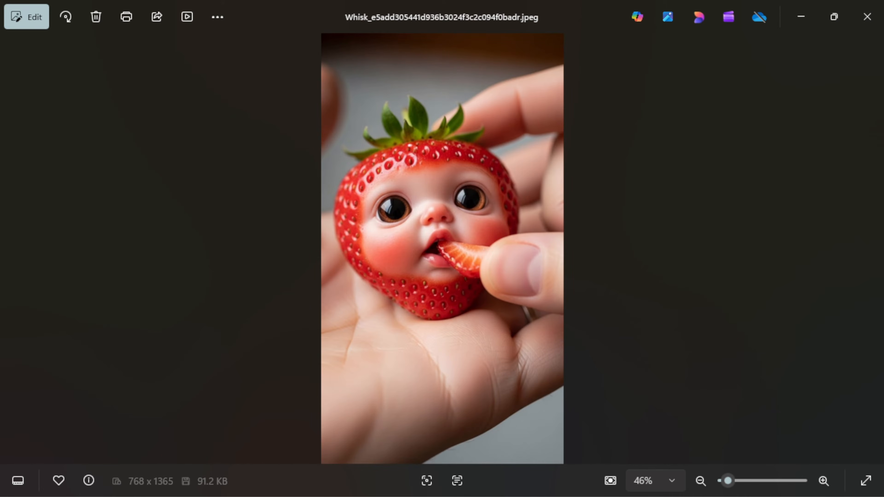
# - Copy the video prompt under STRAWBERRY VERSION in the notes and return to Grok Imagine
pyautogui.hotkey('alt', 'Tab')
pyautogui.click(401, 15)
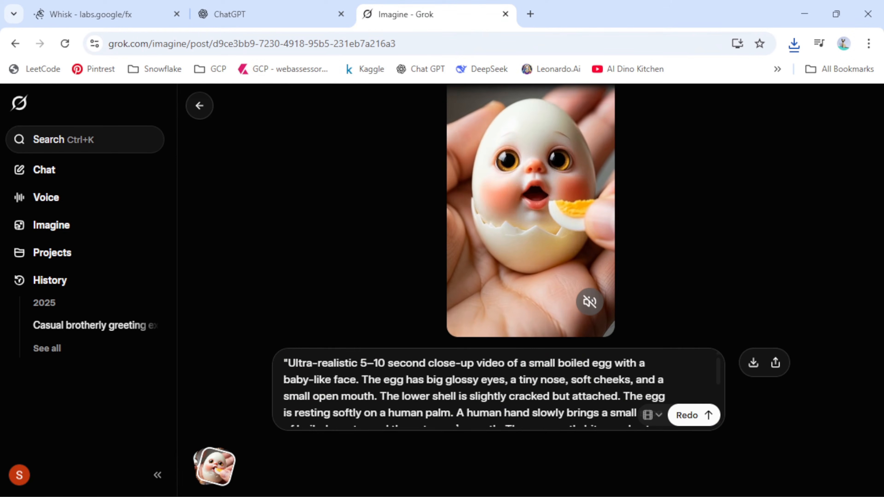
pyautogui.hotkey('alt', 'Tab')
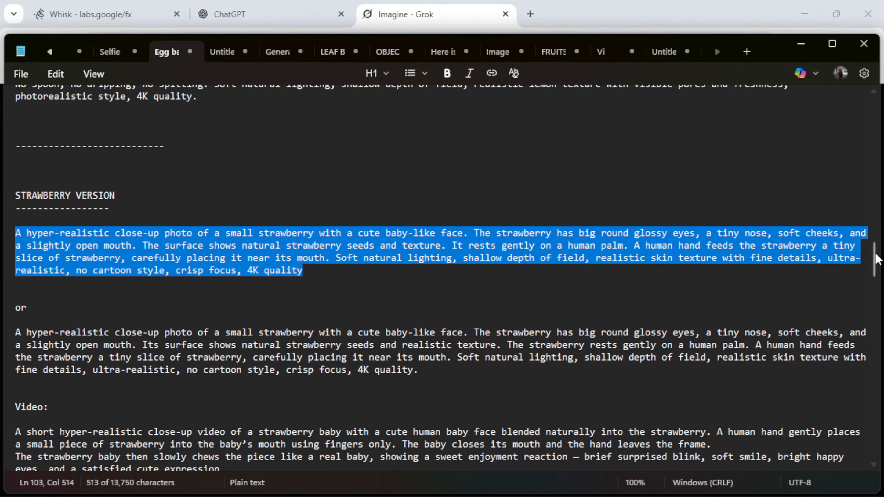
pyautogui.moveTo(876, 254); pyautogui.dragTo(875, 263)
pyautogui.moveTo(201, 404); pyautogui.dragTo(5, 344)
pyautogui.hotkey('alt', 'Tab')
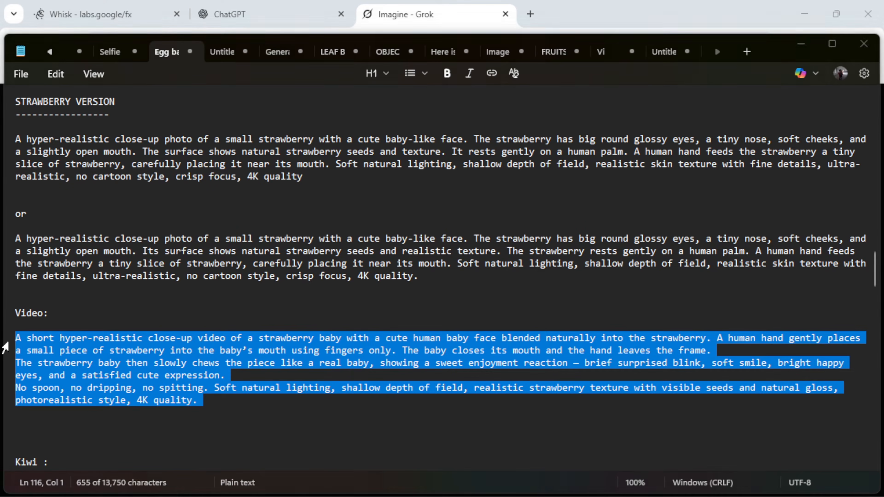
# - Generate a video from the open egg baby image using the copied strawberry video prompt
pyautogui.click(317, 421)
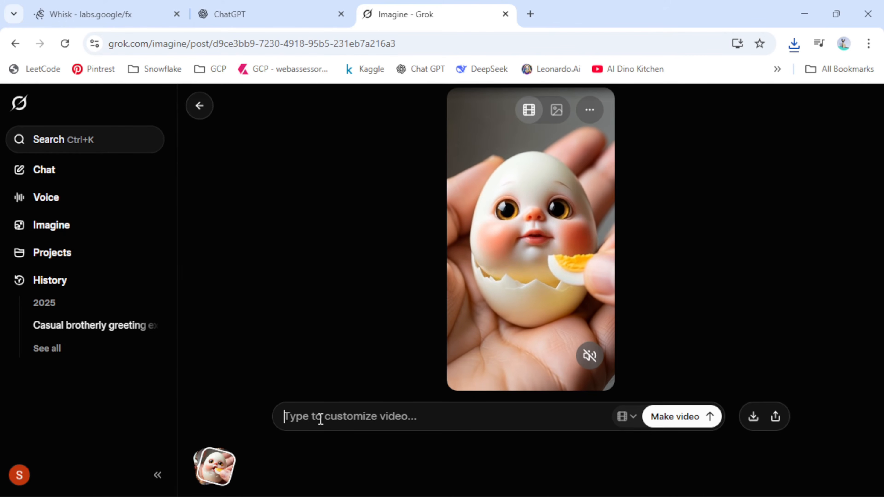
pyautogui.hotkey('ctrl', 'v')
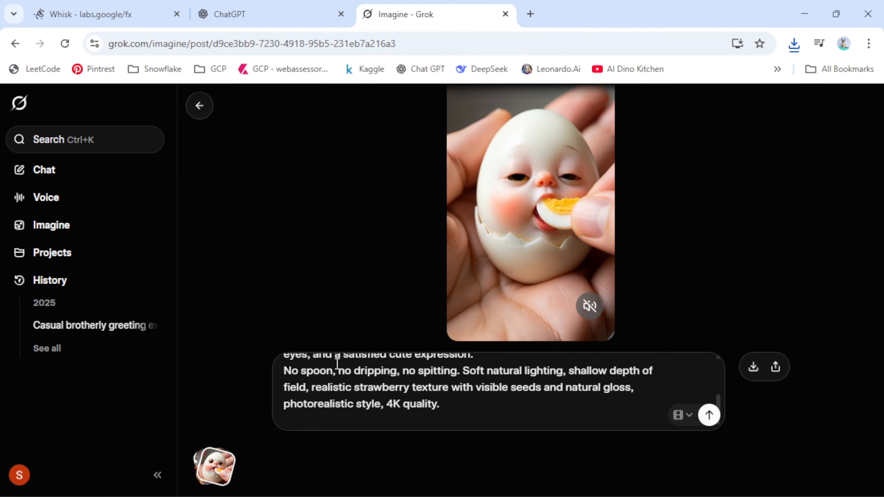
pyautogui.click(710, 416)
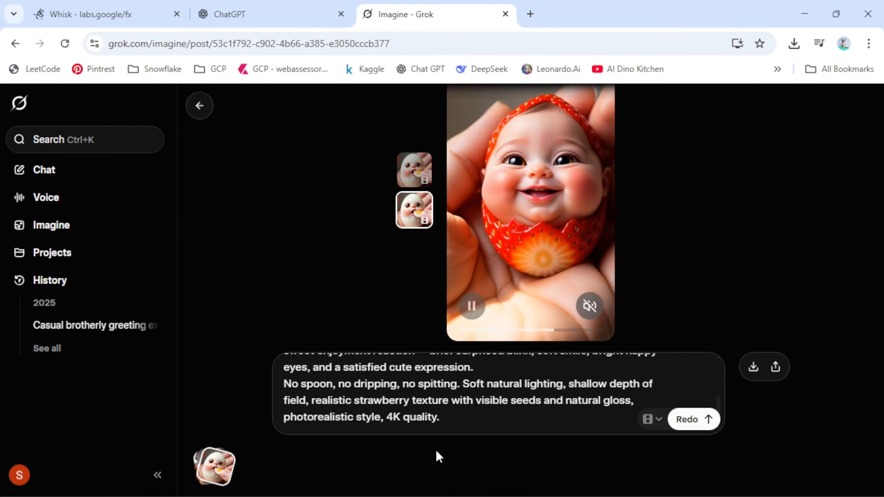
# - Compare the downloaded strawberry baby image with the Grok video and review the video's prompt text
pyautogui.moveTo(390, 496)
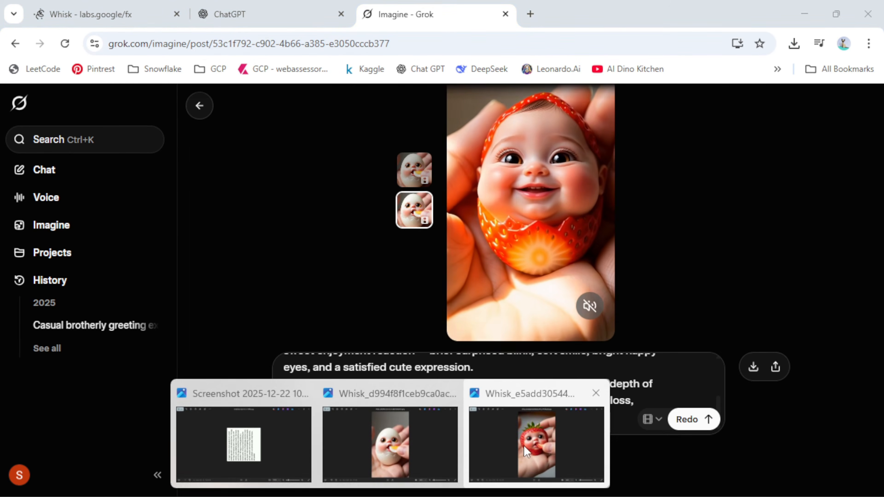
pyautogui.click(523, 446)
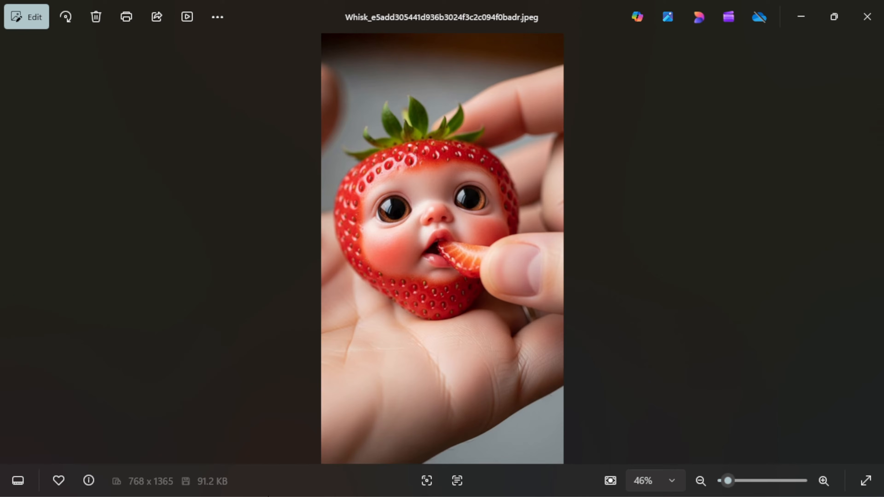
pyautogui.hotkey('alt', 'Tab')
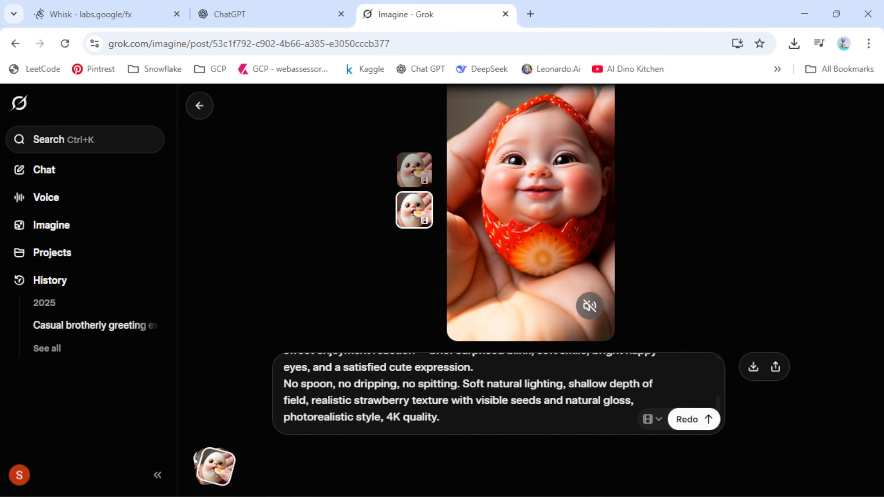
pyautogui.click(521, 449)
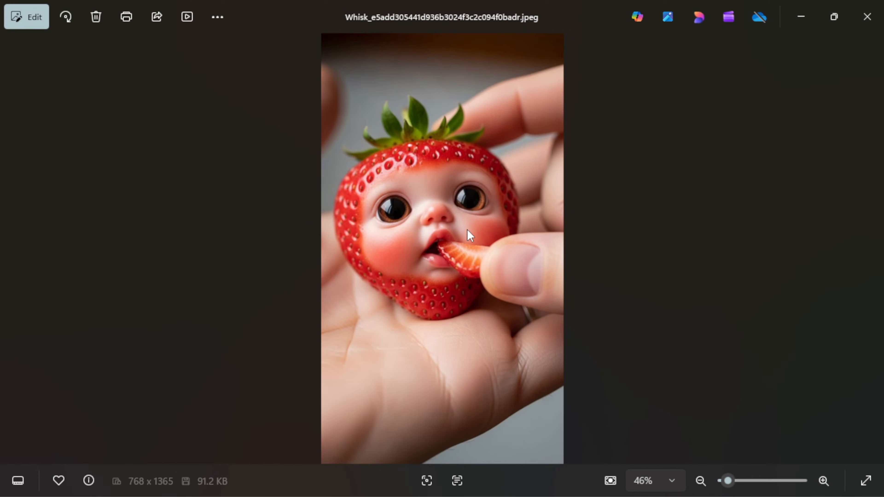
pyautogui.hotkey('alt', 'Tab')
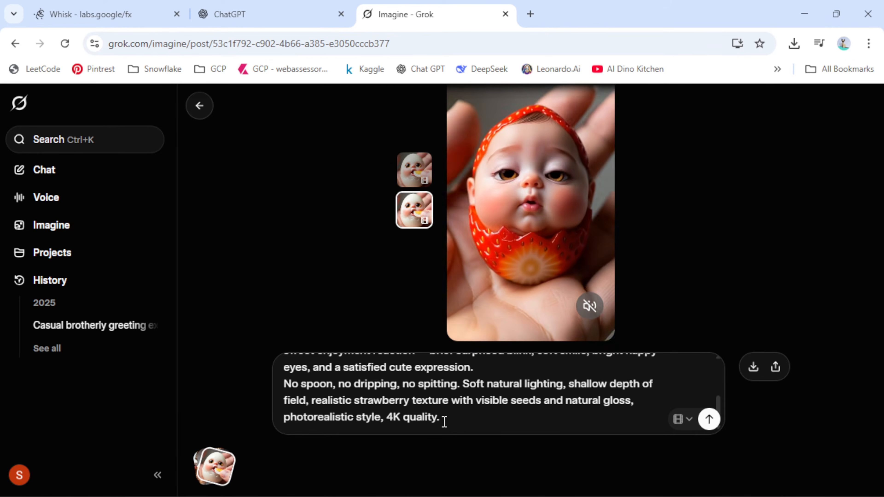
pyautogui.moveTo(444, 420); pyautogui.dragTo(277, 348)
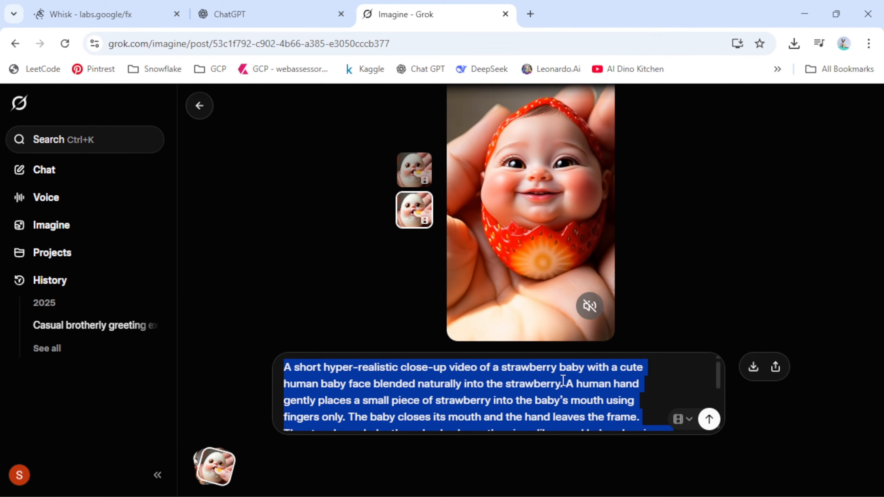
pyautogui.click(782, 226)
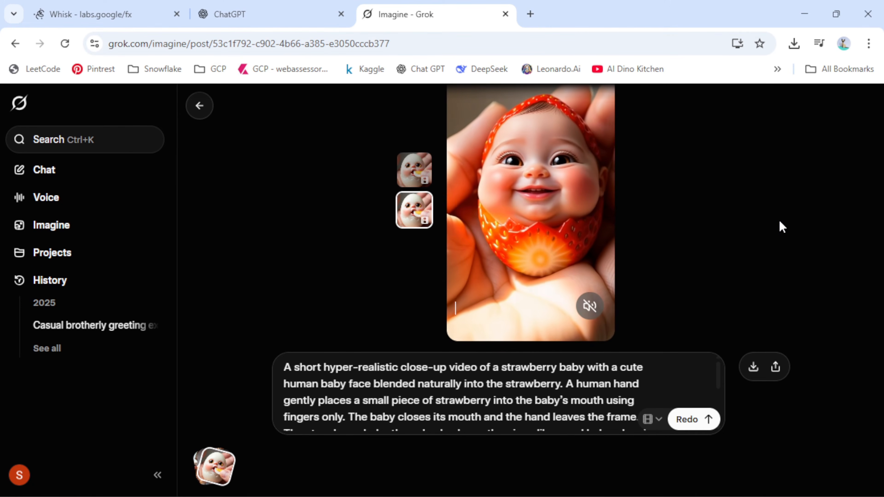
# - Upload the downloaded strawberry baby image to a new Grok Imagine post and generate its video with the copied strawberry video prompt
pyautogui.click(60, 234)
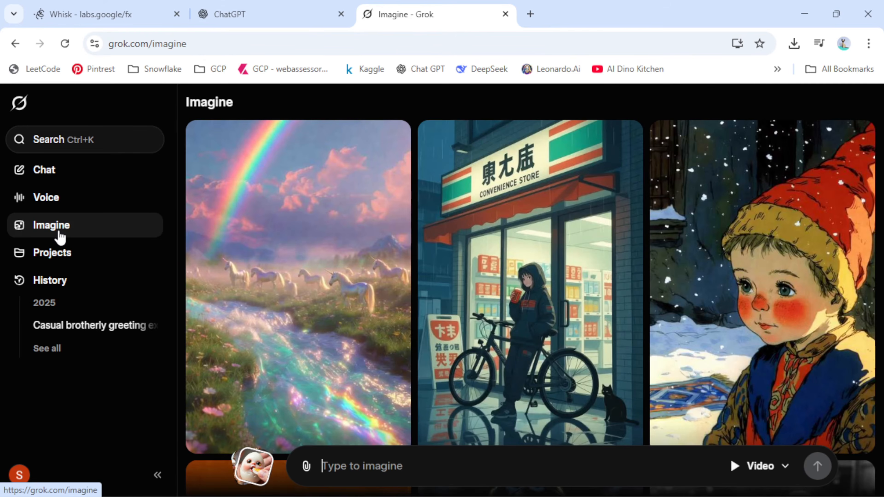
pyautogui.click(306, 467)
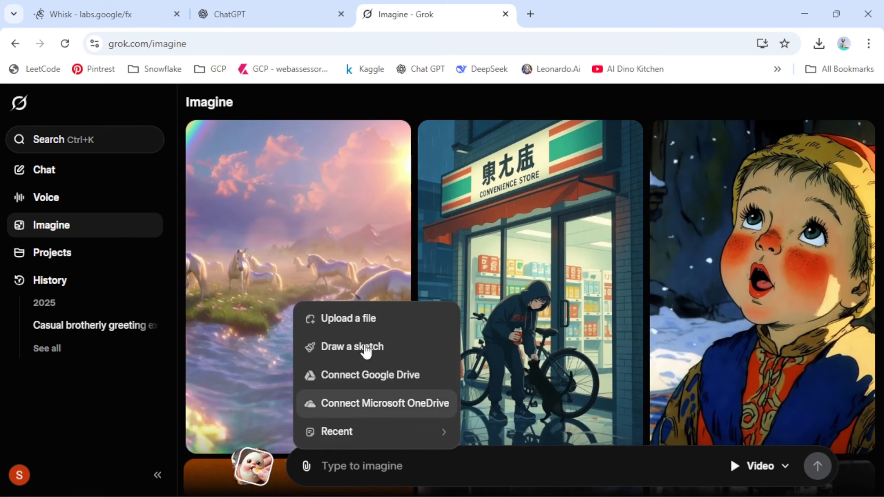
pyautogui.click(357, 318)
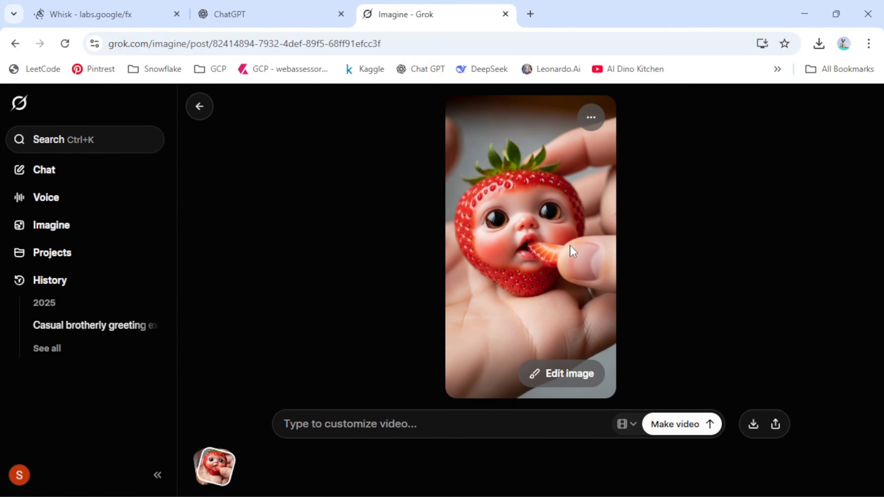
pyautogui.click(382, 430)
pyautogui.hotkey('ctrl', 'v')
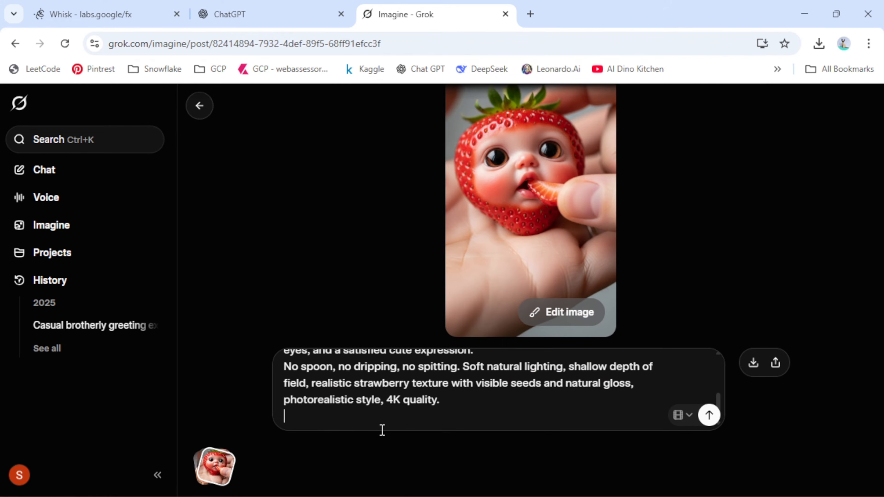
pyautogui.click(709, 415)
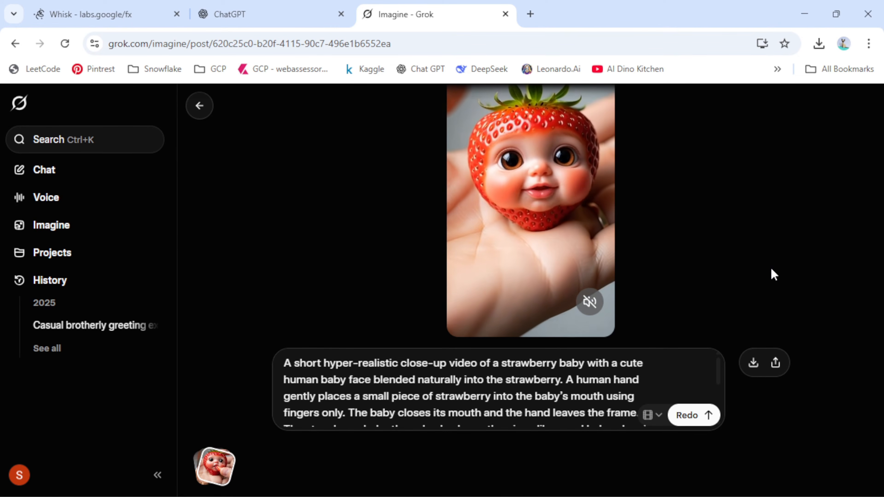
# - Copy the master image prompt for all foods from the Template section of the notes
pyautogui.click(442, 494)
pyautogui.scroll(10, 157, 298)
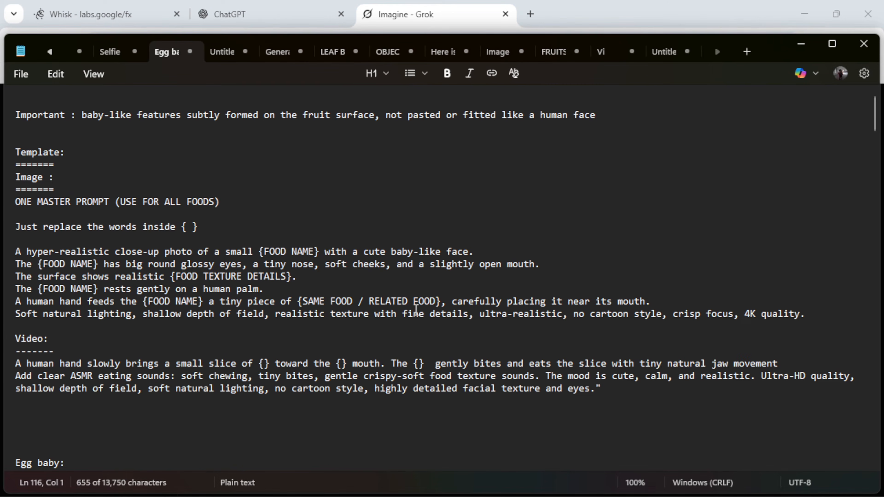
pyautogui.moveTo(15, 254); pyautogui.dragTo(58, 319)
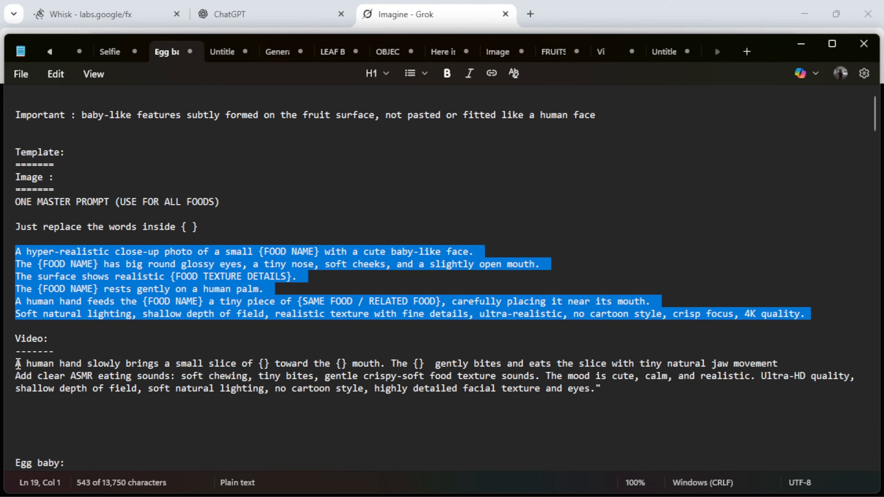
pyautogui.moveTo(18, 363); pyautogui.dragTo(23, 403)
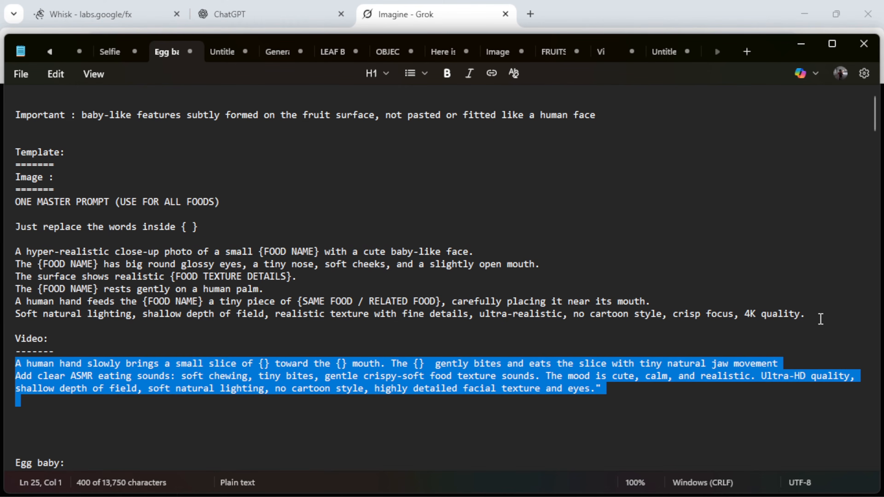
pyautogui.moveTo(821, 318); pyautogui.dragTo(21, 258)
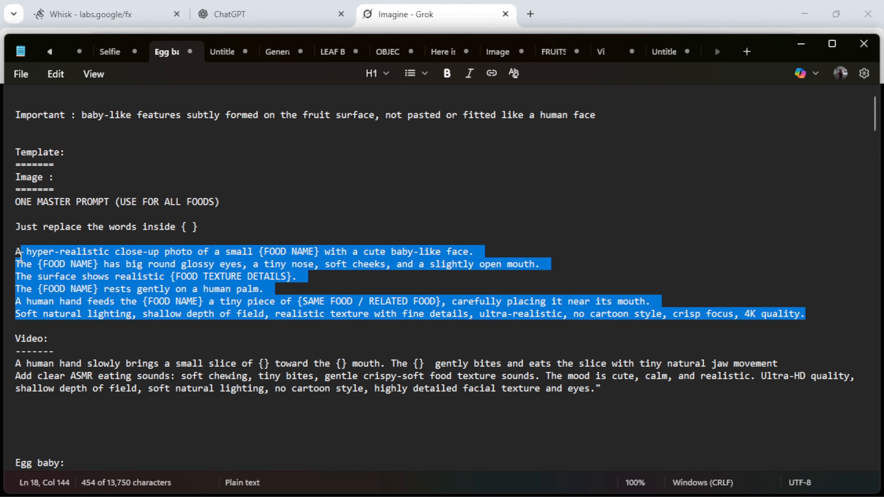
pyautogui.rightClick(106, 292)
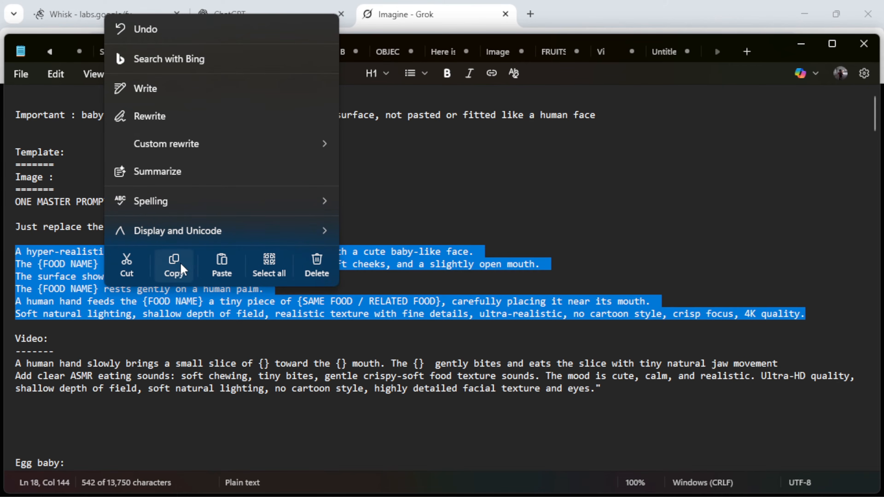
pyautogui.click(174, 267)
# - Replace the strawberry prompt in Whisk with the copied master prompt and fill in Banana for every FOOD NAME placeholder
pyautogui.click(100, 22)
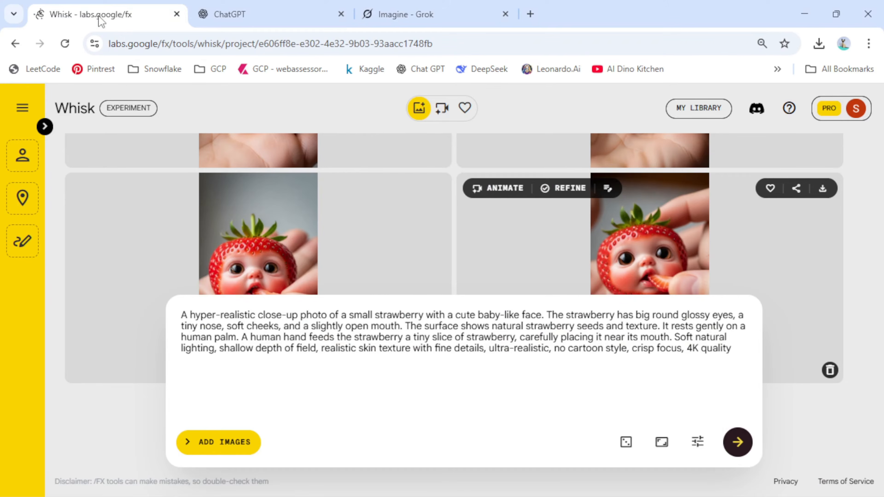
pyautogui.moveTo(740, 352); pyautogui.dragTo(157, 320)
pyautogui.press('BackSpace')
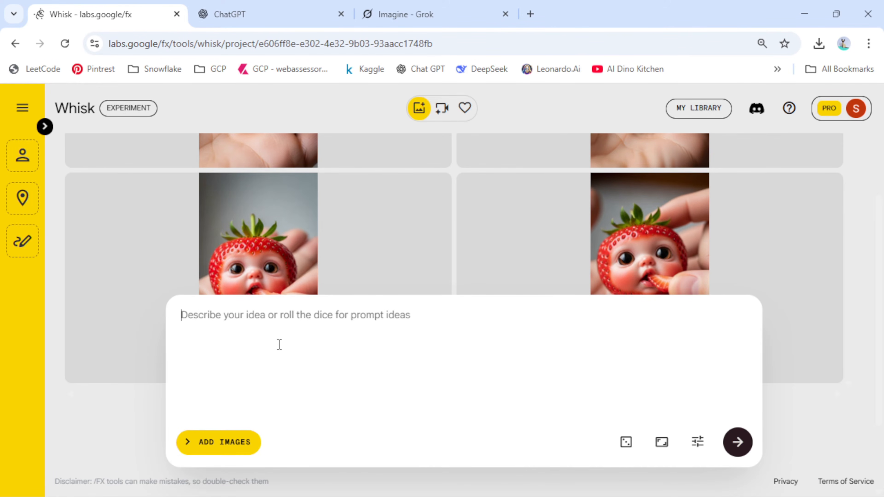
pyautogui.hotkey('ctrl', 'v')
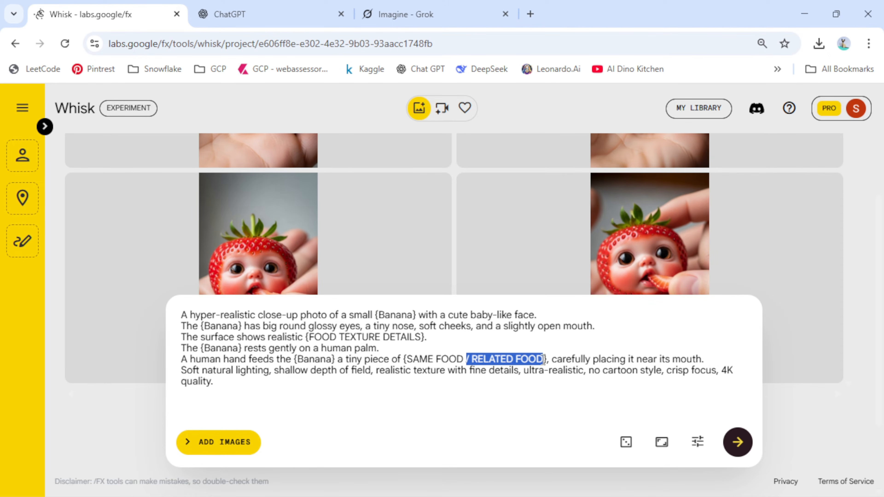
# - Complete the banana prompt with the texture "soft matte peel with faint fiber lines" from the fruit list, drop "/ RELATED FOOD", and generate the images
pyautogui.hotkey('alt', 'Tab')
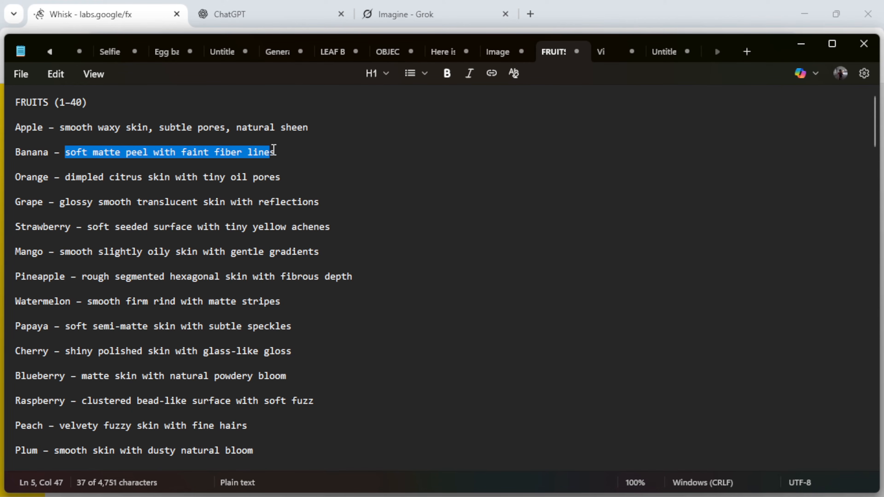
pyautogui.hotkey('alt', 'Tab')
pyautogui.moveTo(420, 337); pyautogui.dragTo(370, 337)
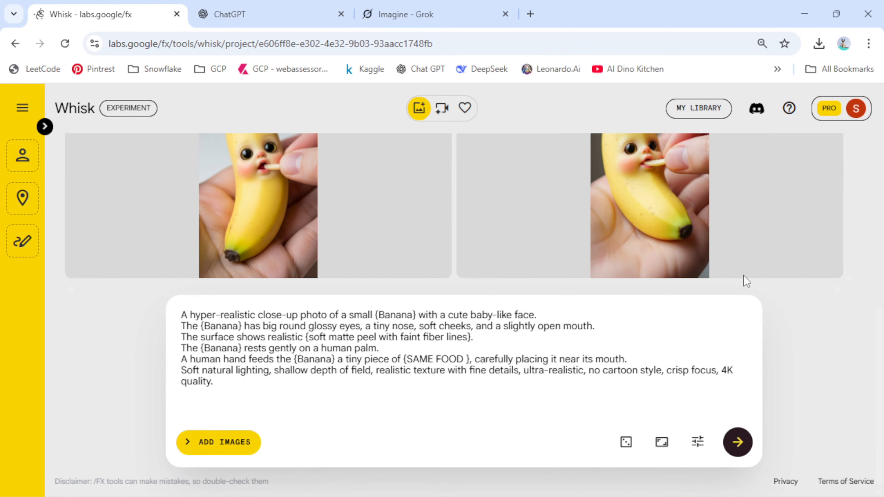
# - View both generated banana baby images enlarged
pyautogui.click(634, 176)
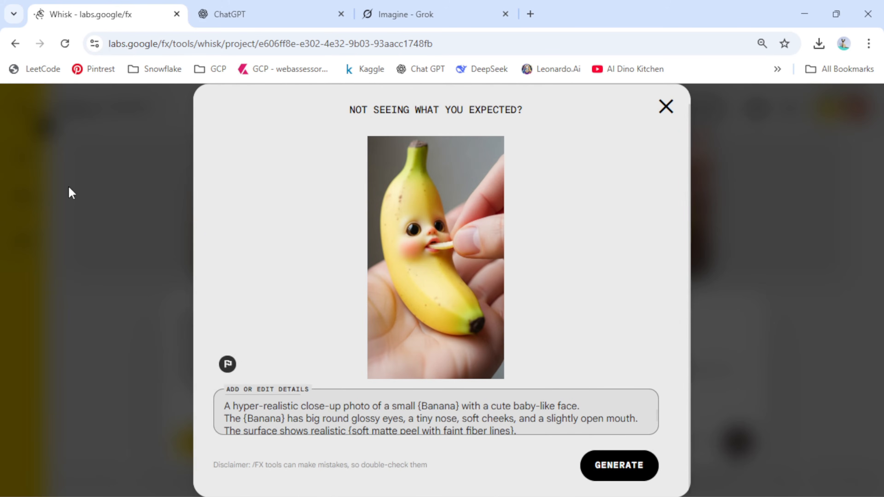
pyautogui.click(665, 111)
pyautogui.click(278, 168)
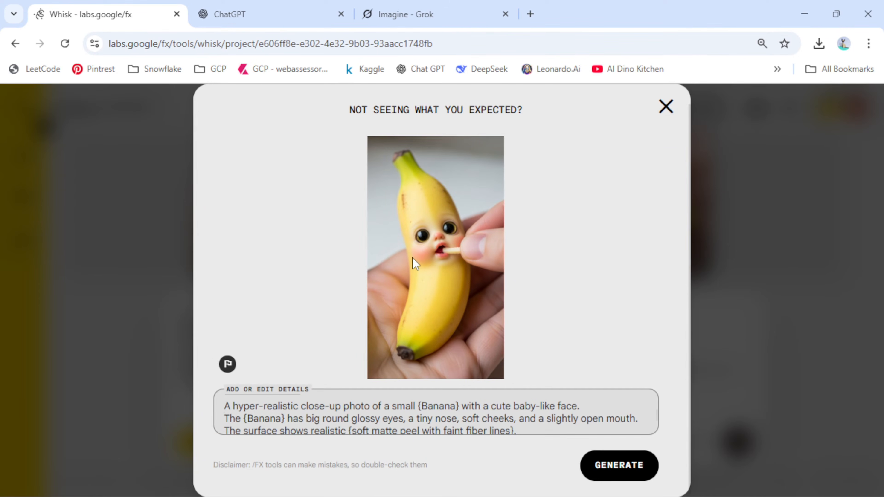
pyautogui.click(665, 108)
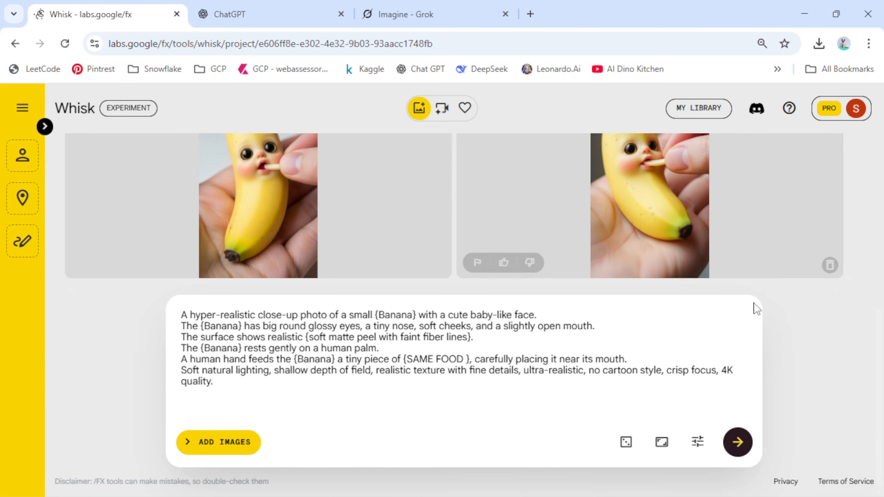
# - Generate another set of banana images with the same prompt, and download and open the first new one
pyautogui.click(738, 448)
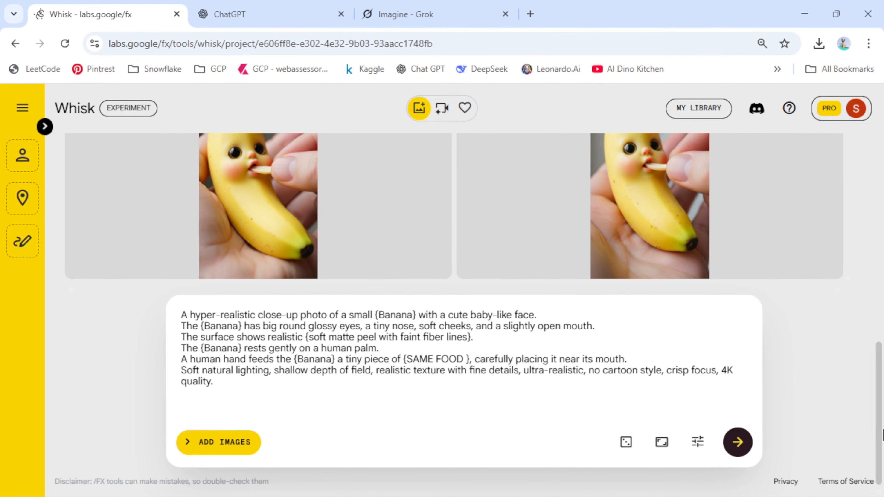
pyautogui.scroll(3, 880, 443)
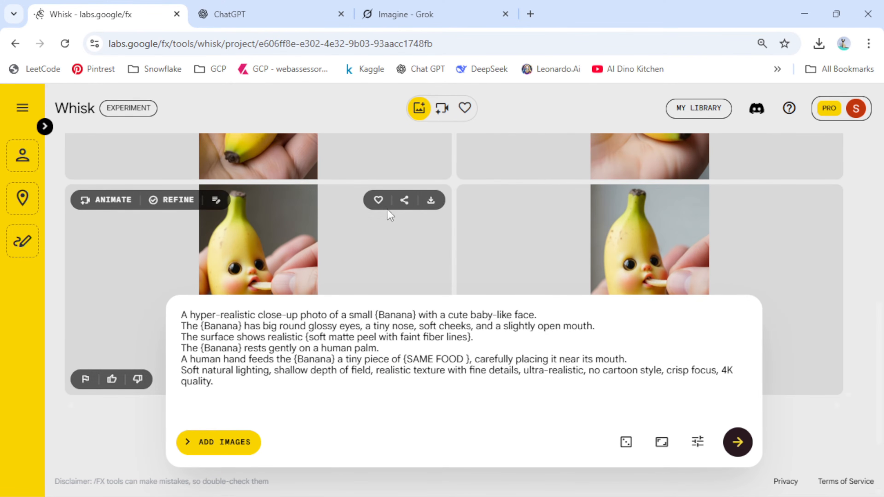
pyautogui.click(431, 202)
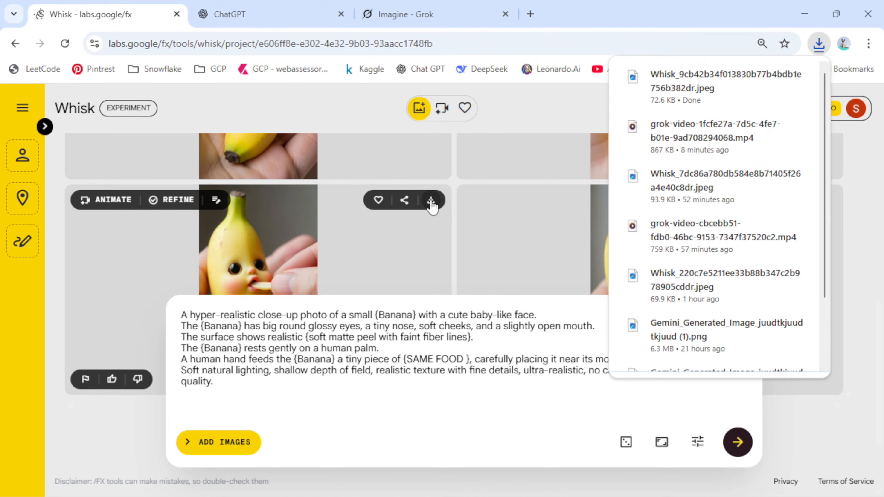
pyautogui.click(717, 83)
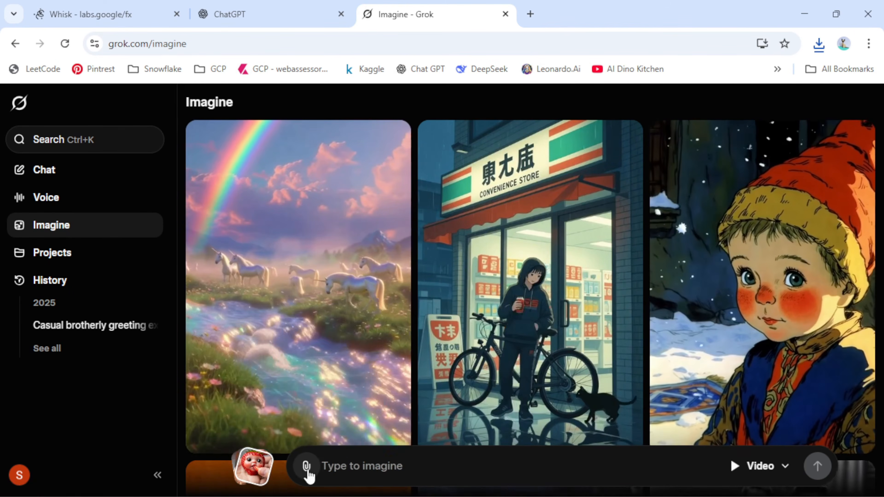
# - Upload the downloaded banana image to Grok Imagine and paste the Video template prompt from the notes as its video prompt
pyautogui.click(306, 468)
pyautogui.click(352, 326)
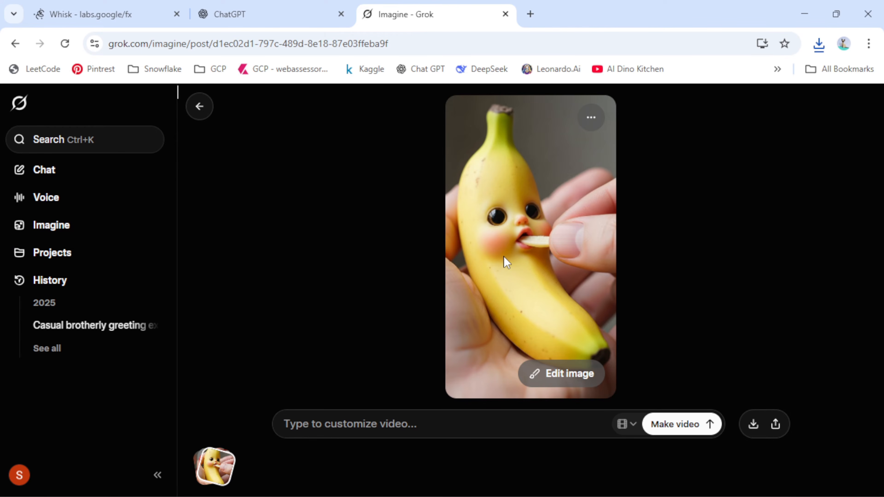
pyautogui.hotkey('alt', 'Tab')
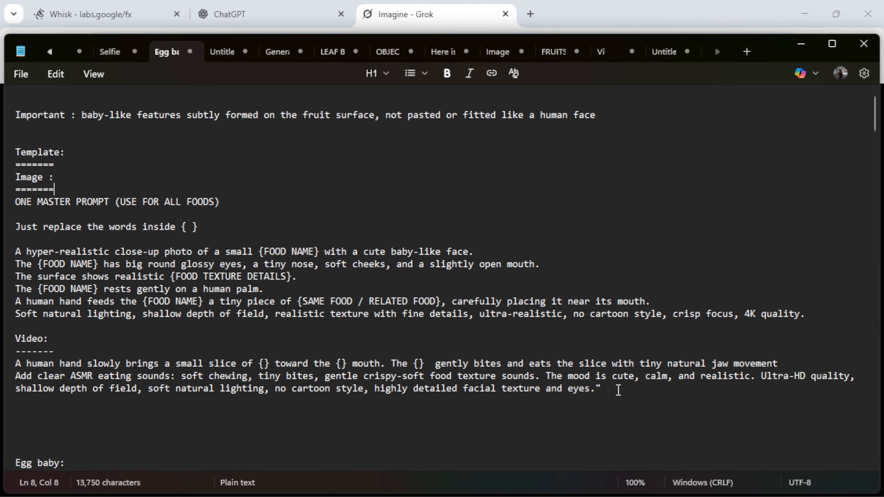
pyautogui.moveTo(618, 390); pyautogui.dragTo(9, 366)
pyautogui.hotkey('alt', 'Tab')
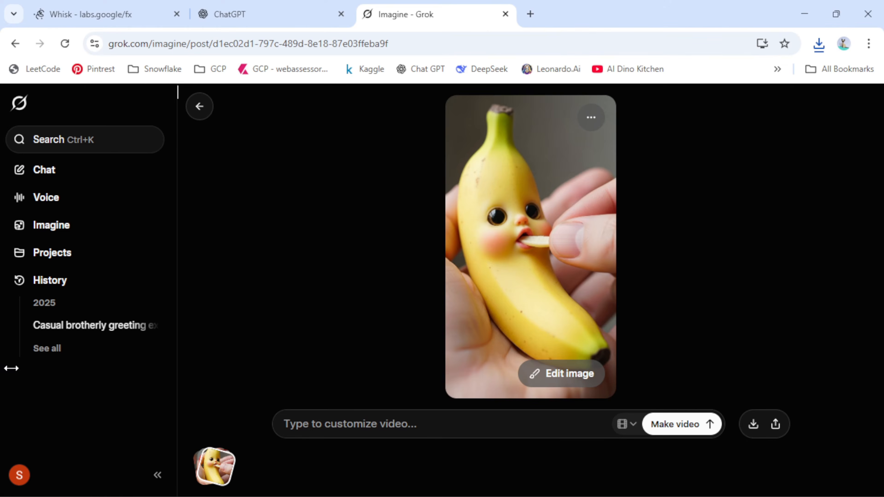
pyautogui.click(342, 427)
pyautogui.hotkey('ctrl', 'v')
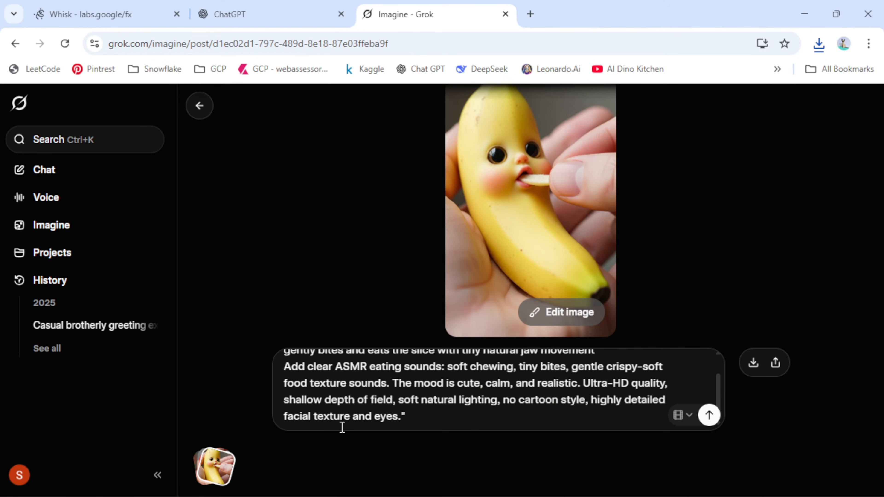
# - Fill in Banana for all three empty {} placeholders in the video prompt and generate the banana video
pyautogui.scroll(2, 455, 378)
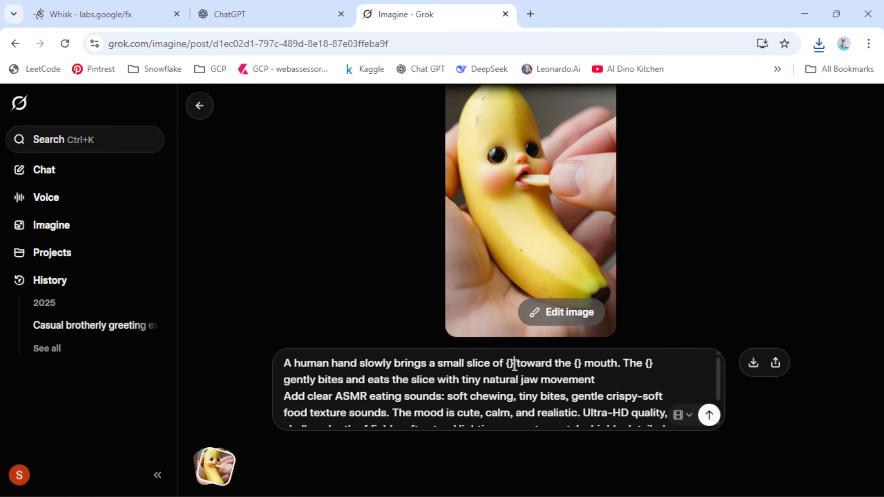
pyautogui.write('Banana')
pyautogui.doubleClick(523, 363)
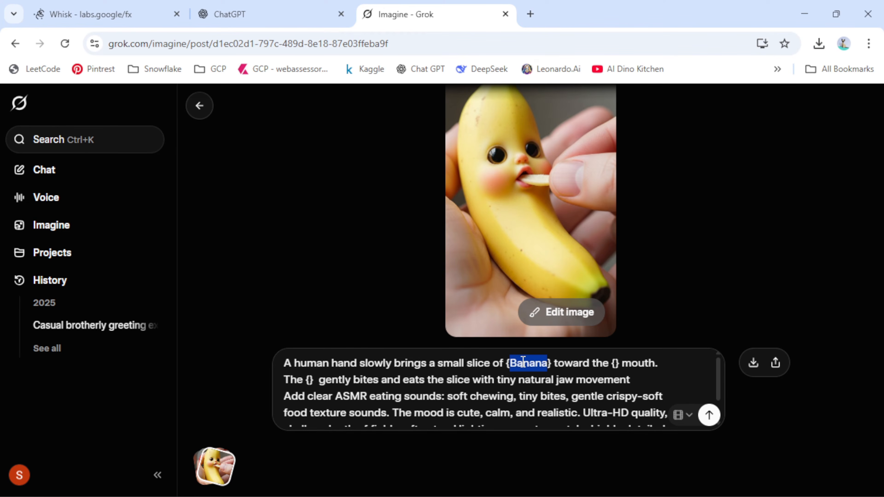
pyautogui.click(615, 363)
pyautogui.hotkey('ctrl', 'v')
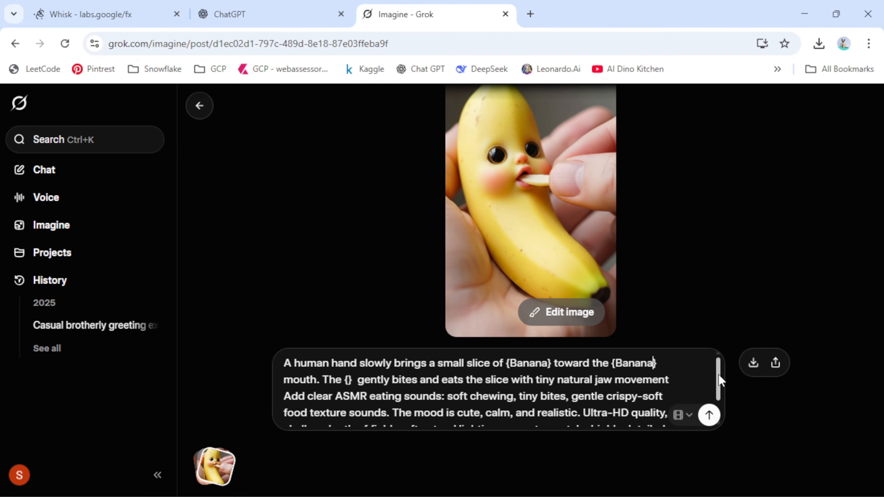
pyautogui.click(349, 380)
pyautogui.hotkey('ctrl', 'v')
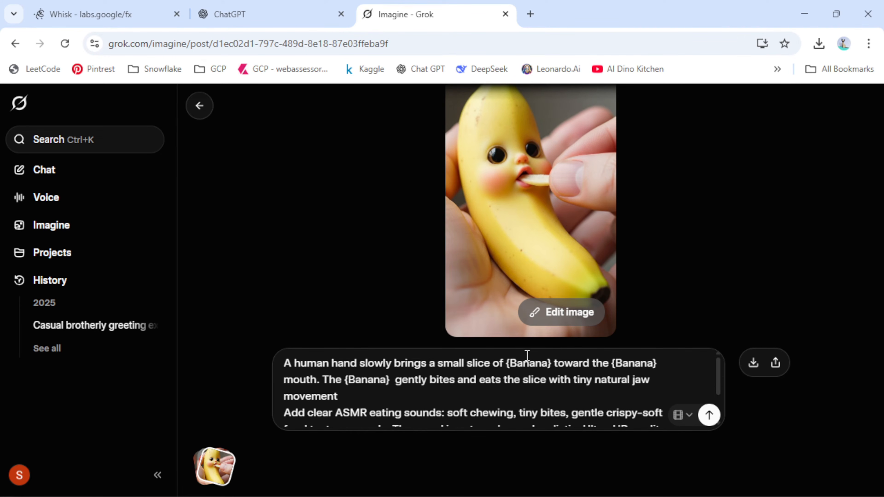
pyautogui.click(709, 417)
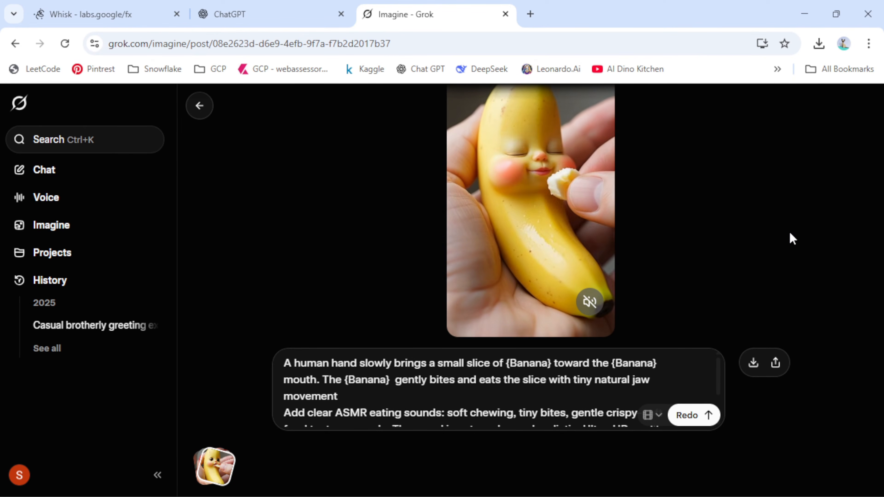
# - Ask ChatGPT to "use the below input prompt to create baby version of Apple :", followed by the master image prompt copied from the notes
pyautogui.hotkey('alt', 'Tab')
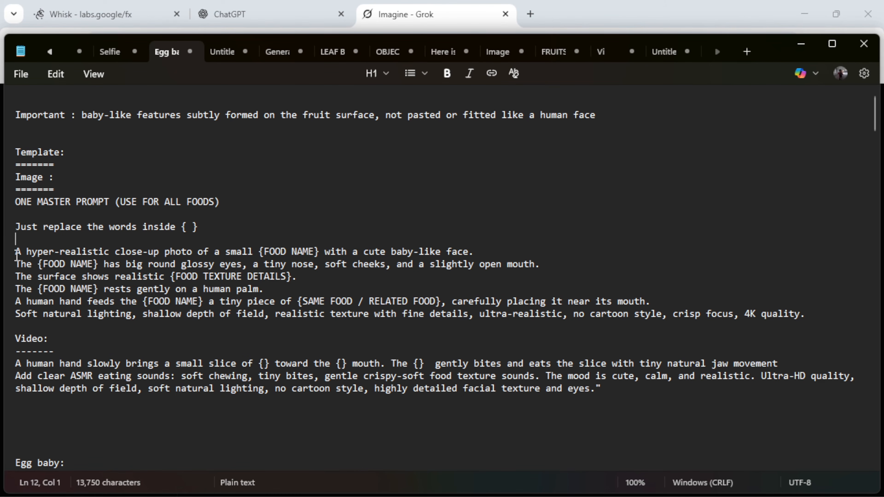
pyautogui.moveTo(17, 256); pyautogui.dragTo(803, 321)
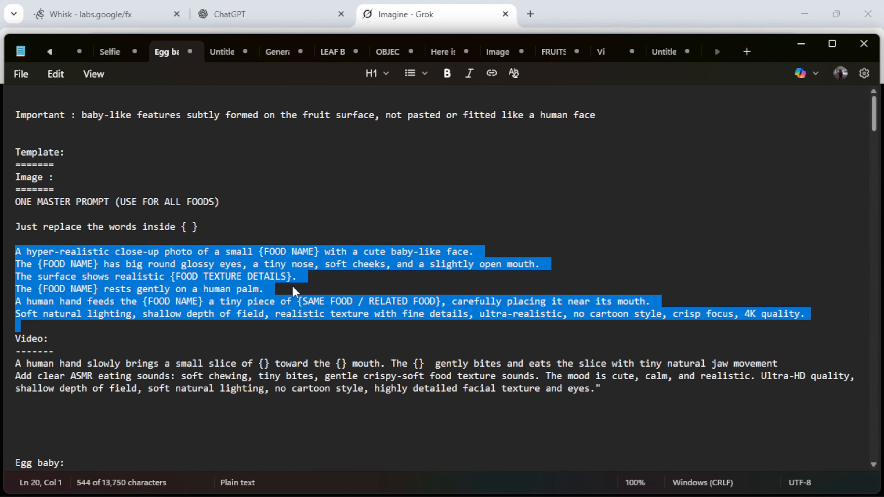
pyautogui.rightClick(233, 273)
pyautogui.click(301, 255)
pyautogui.click(288, 20)
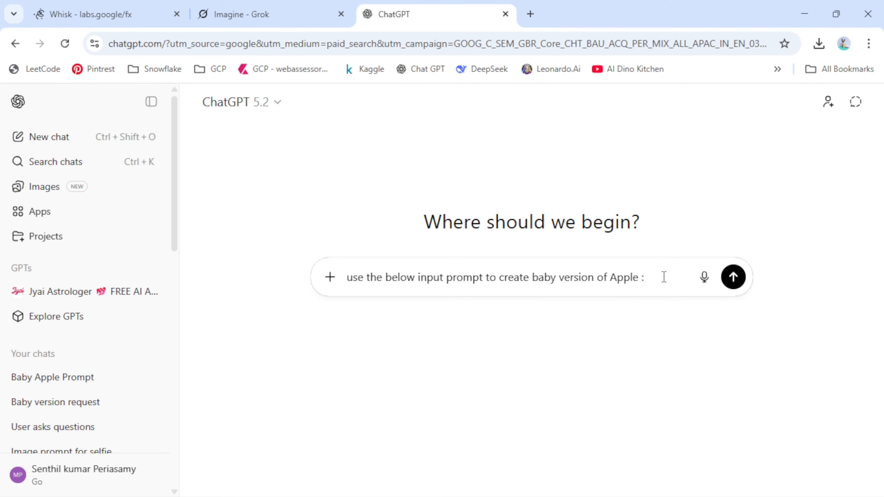
pyautogui.hotkey('ctrl', 'v')
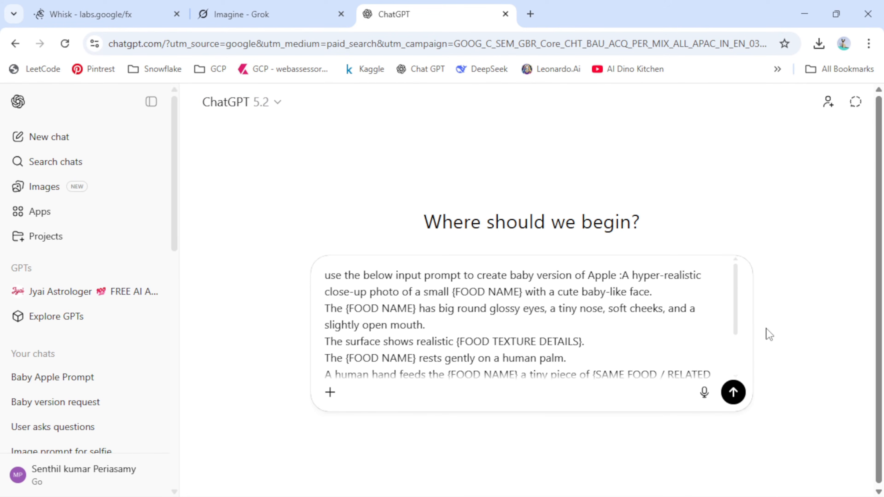
pyautogui.moveTo(736, 281); pyautogui.dragTo(740, 335)
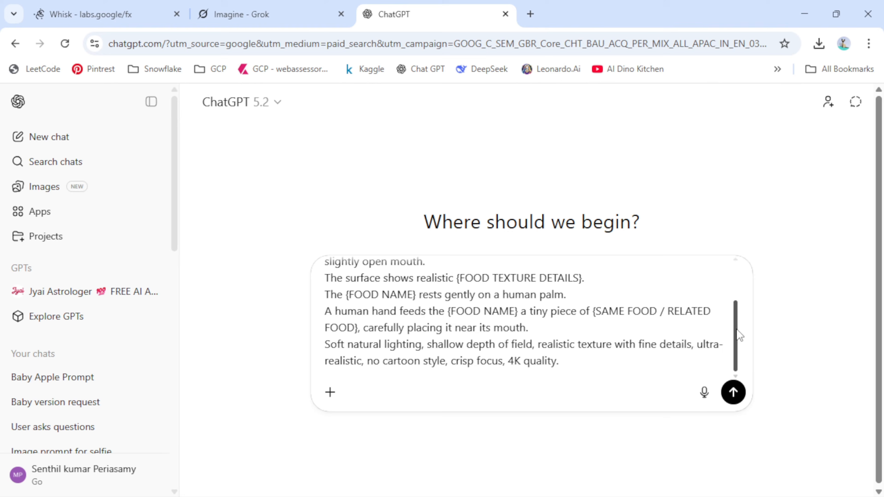
pyautogui.click(733, 393)
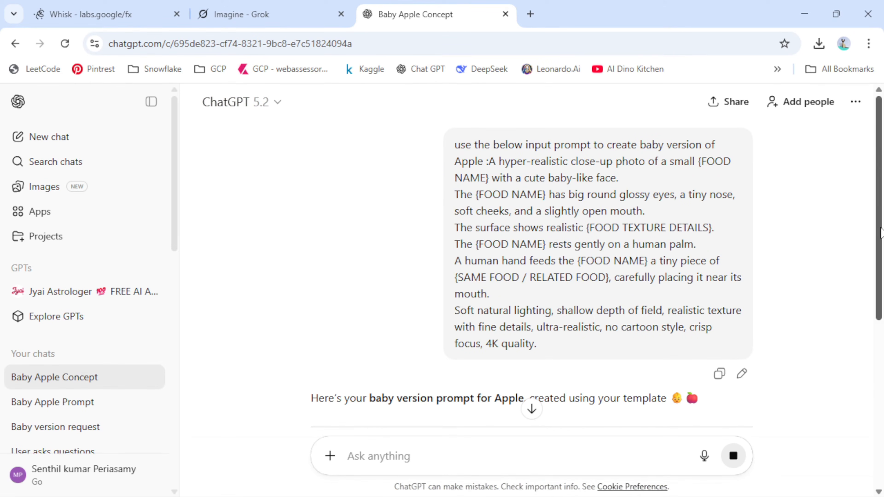
# - Replace the banana prompt in Whisk with the Apple Baby image prompt copied from ChatGPT and generate the images
pyautogui.moveTo(878, 223); pyautogui.dragTo(878, 343)
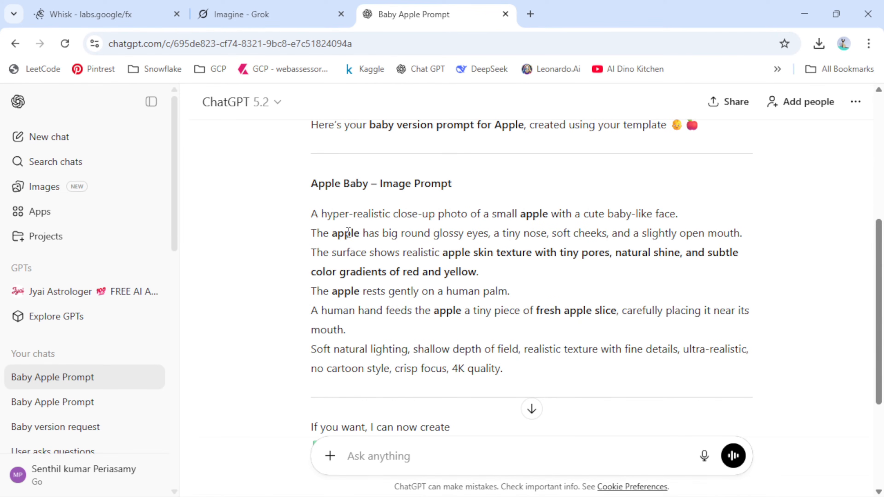
pyautogui.moveTo(313, 215); pyautogui.dragTo(503, 367)
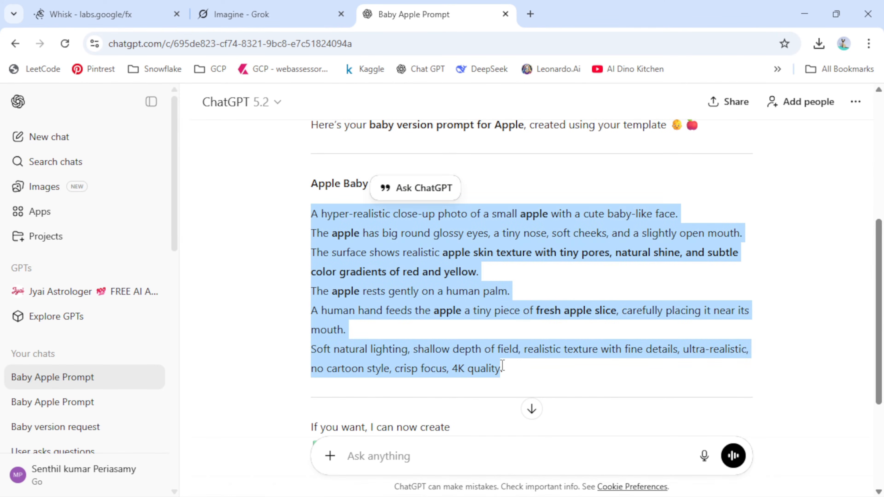
pyautogui.rightClick(423, 255)
pyautogui.click(439, 272)
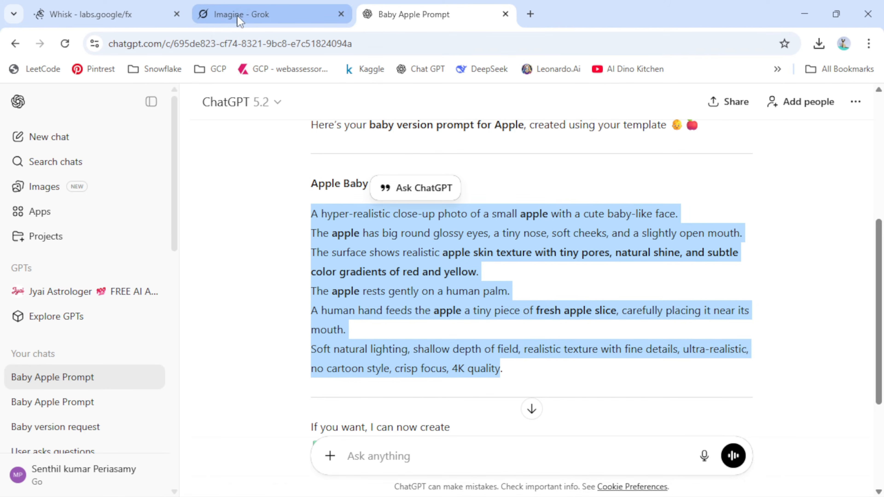
pyautogui.click(105, 14)
pyautogui.moveTo(230, 381); pyautogui.dragTo(168, 309)
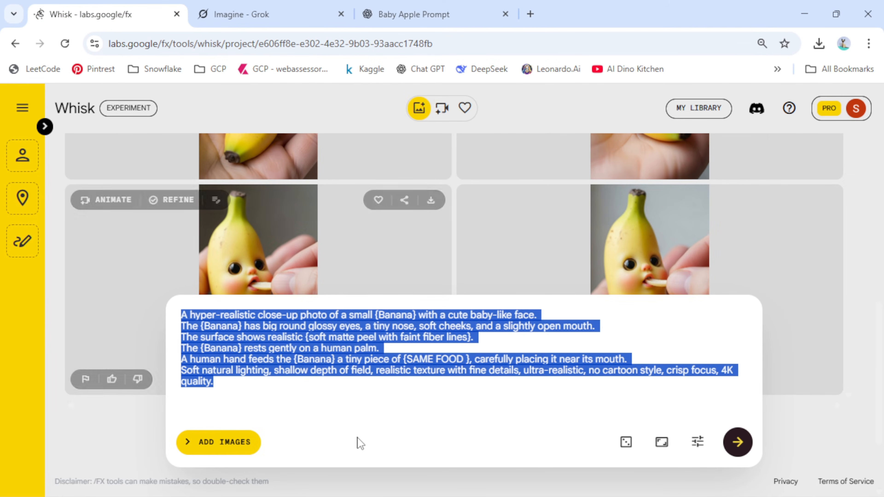
pyautogui.press('BackSpace')
pyautogui.hotkey('ctrl', 'v')
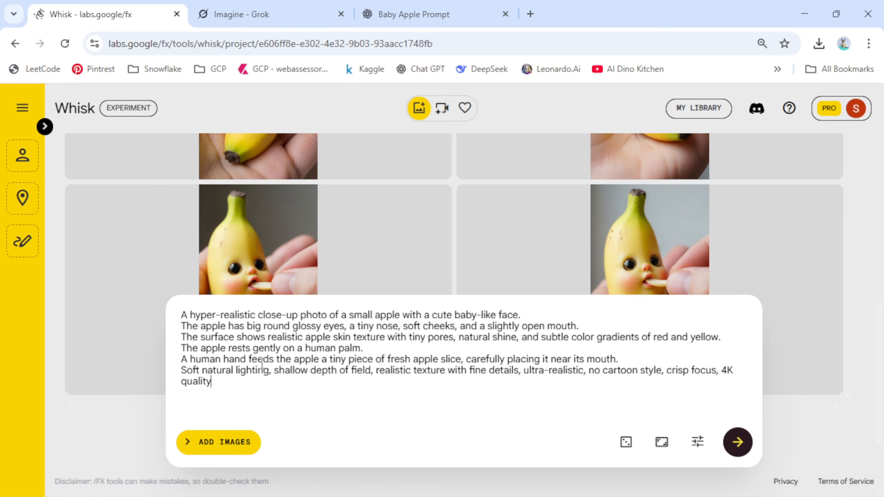
pyautogui.click(738, 442)
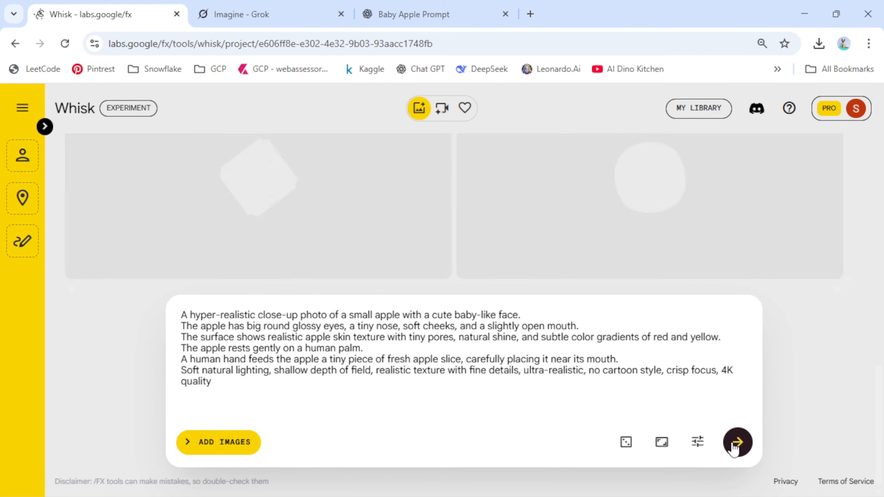
# - Download the second generated apple baby image from Whisk
pyautogui.click(670, 183)
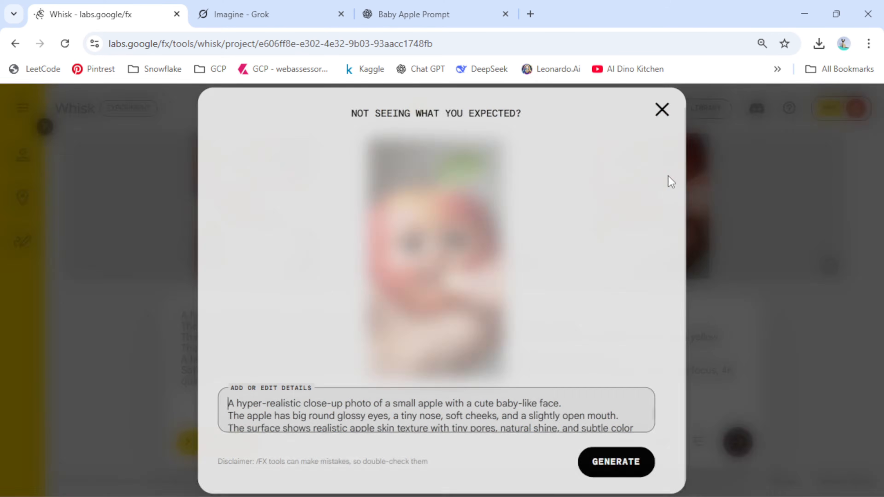
pyautogui.click(666, 108)
pyautogui.scroll(5, 875, 423)
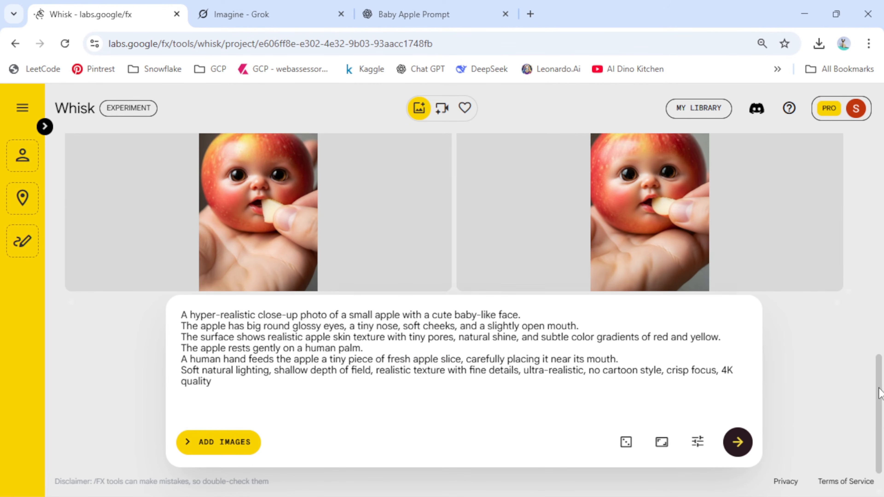
pyautogui.moveTo(726, 265)
pyautogui.click(823, 244)
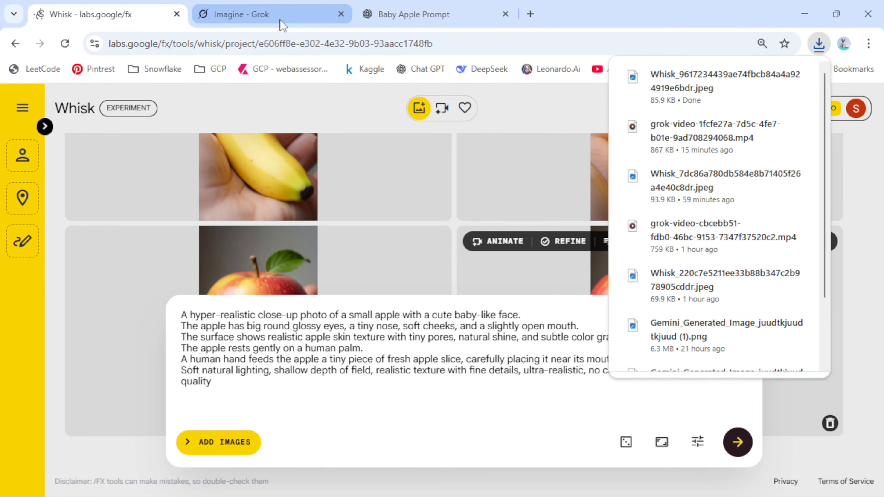
# - Ask ChatGPT to "create video version based on the below prompt :", followed by the Video template prompt from the notes
pyautogui.click(400, 14)
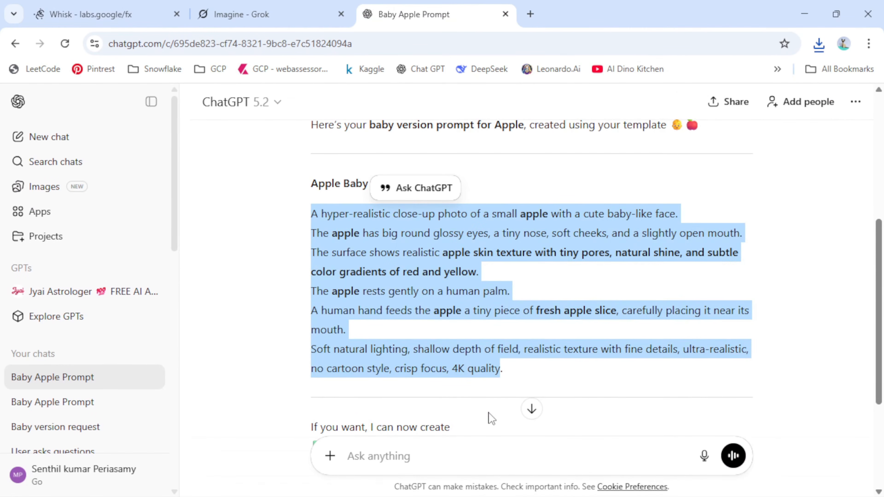
pyautogui.click(413, 456)
pyautogui.write('create video version based on the below prompt :')
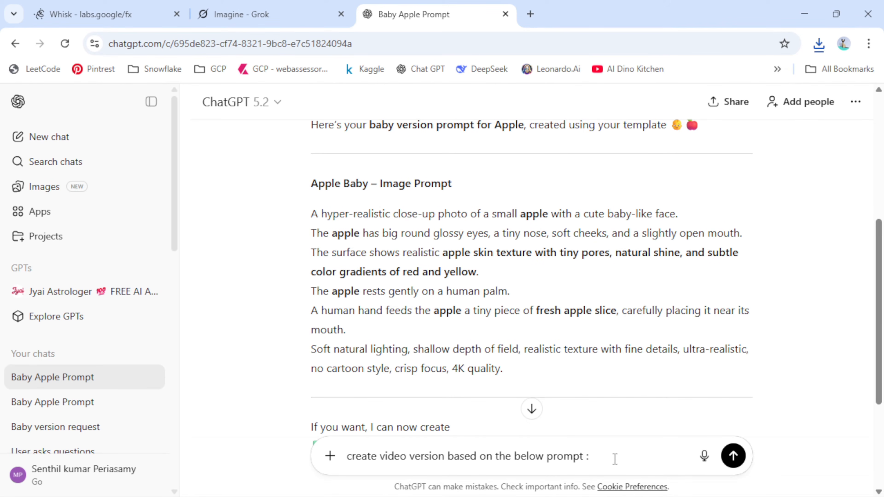
pyautogui.hotkey('ctrl', 'v')
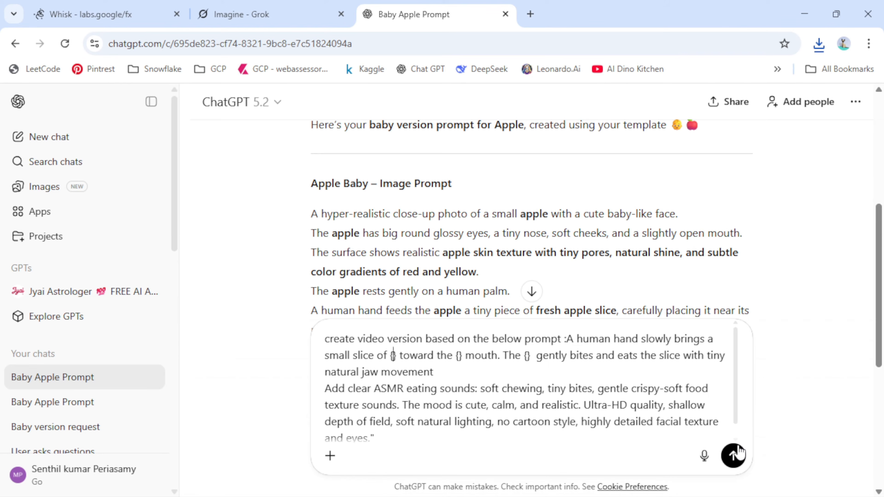
pyautogui.click(733, 456)
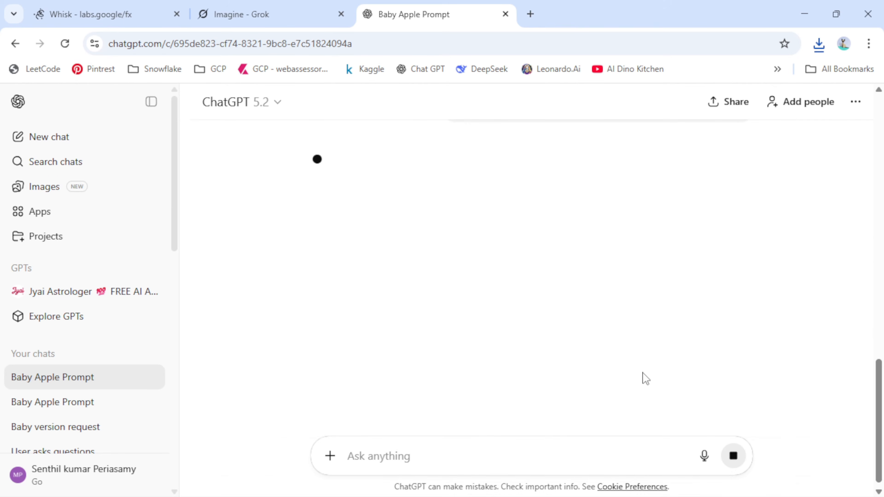
# - Upload the apple image to a new Grok Imagine post and generate its video with the Apple Baby video prompt copied from ChatGPT
pyautogui.moveTo(314, 187); pyautogui.dragTo(665, 377)
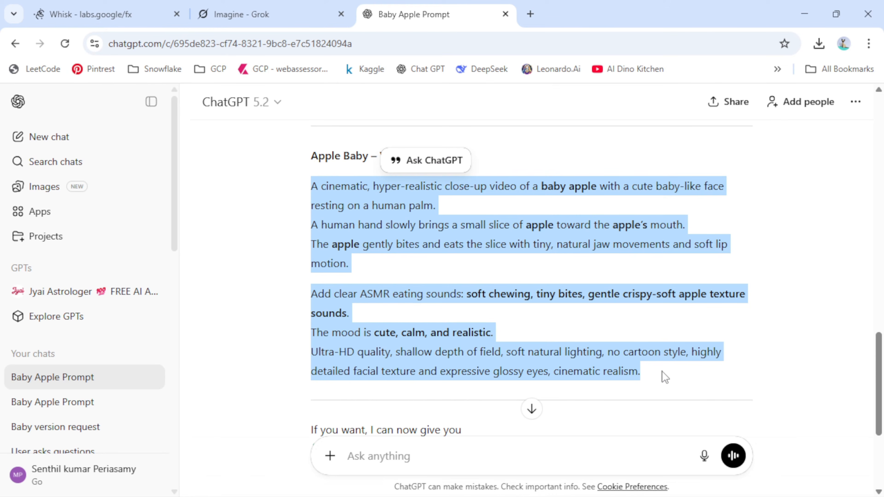
pyautogui.click(245, 11)
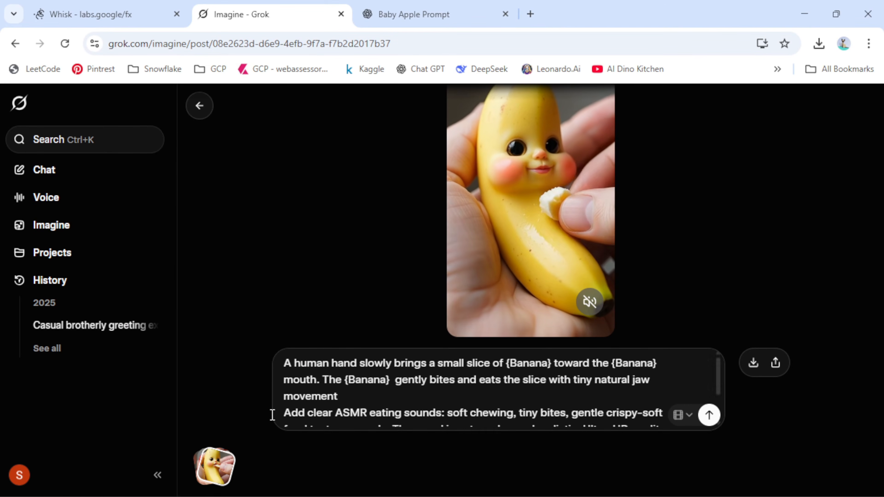
pyautogui.click(59, 233)
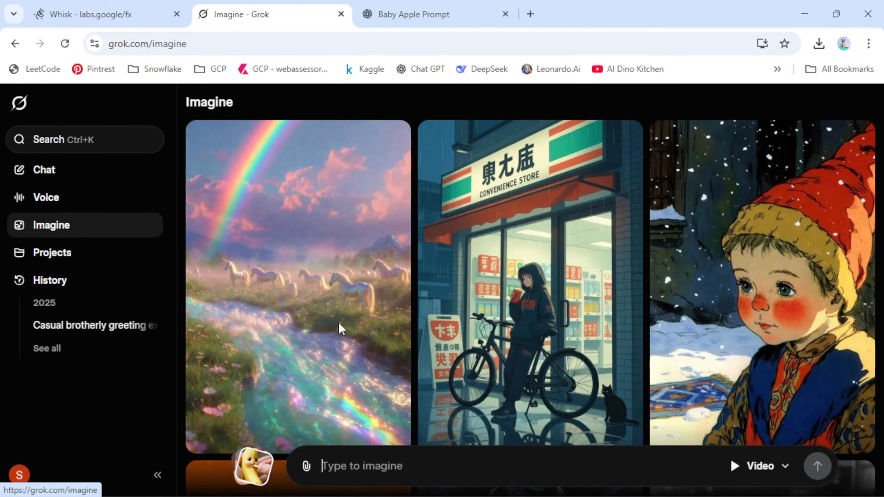
pyautogui.click(307, 466)
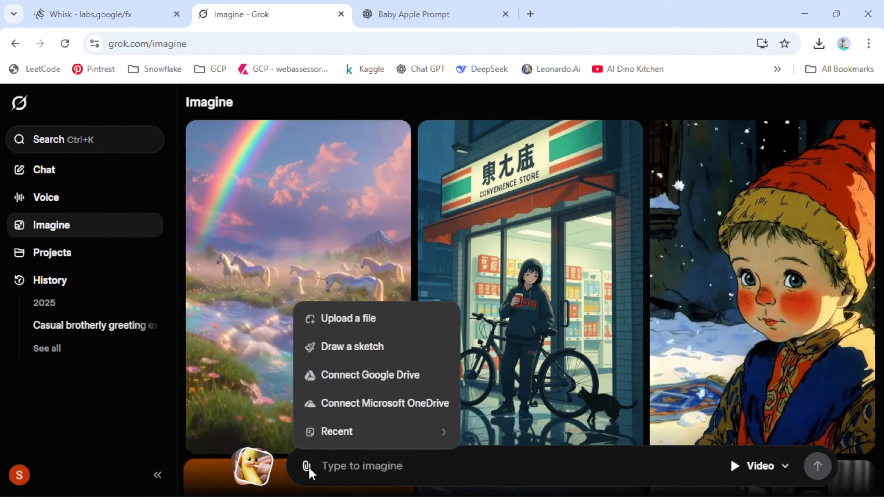
pyautogui.click(344, 320)
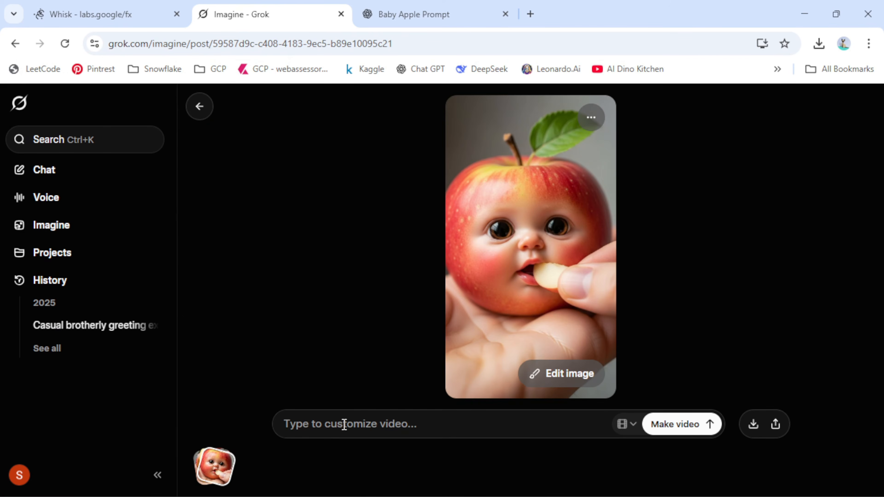
pyautogui.hotkey('ctrl', 'v')
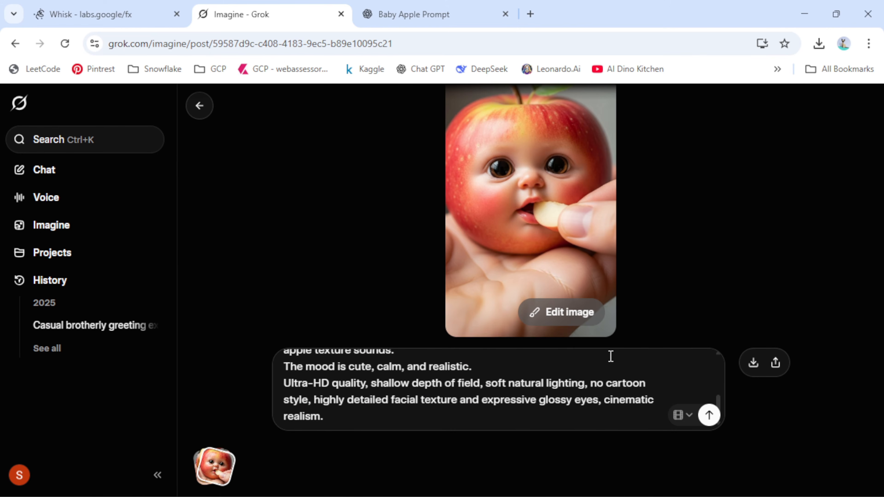
pyautogui.click(709, 417)
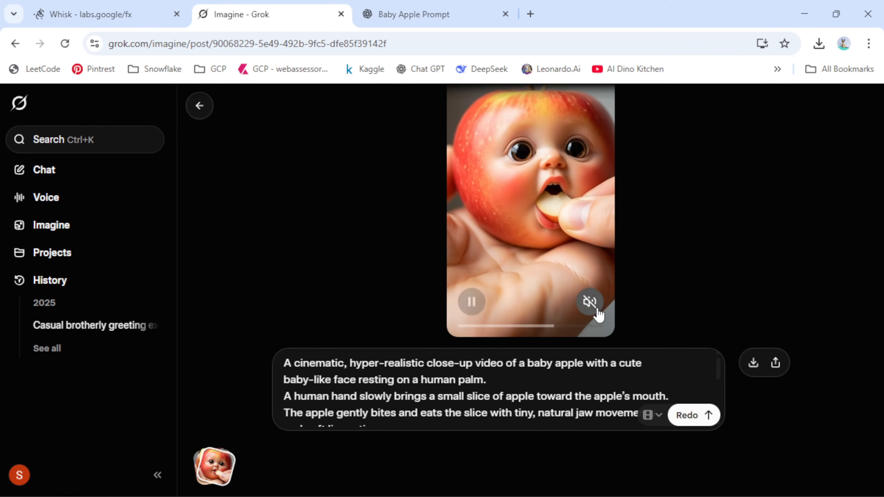
pyautogui.hotkey('ctrl', 'Tab')
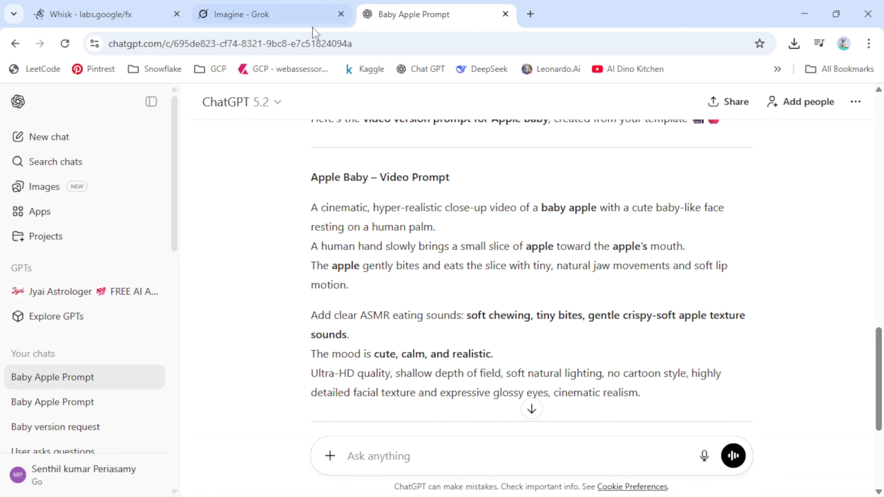
pyautogui.click(306, 20)
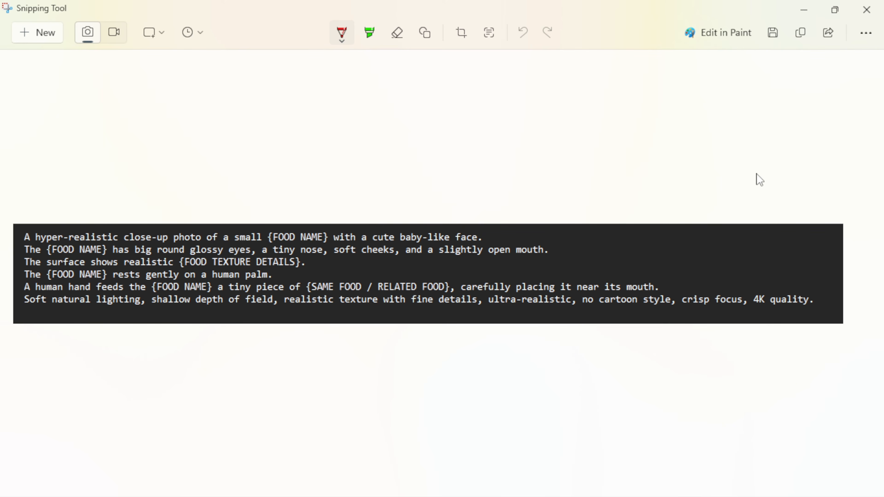
# - Capture the master image prompt template in the notes, from "A hyper-realistic close-up photo" to "4K quality", as a screenshot and copy it
pyautogui.hotkey('alt', 'Tab')
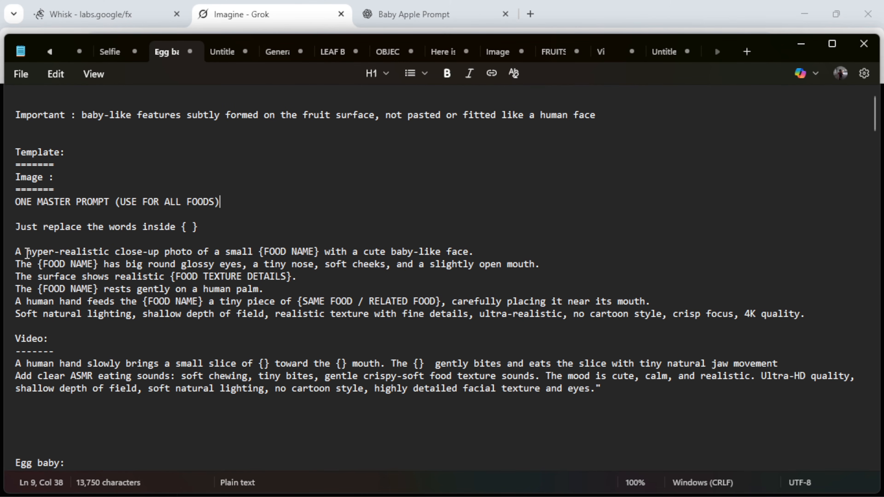
pyautogui.moveTo(16, 254); pyautogui.dragTo(814, 322)
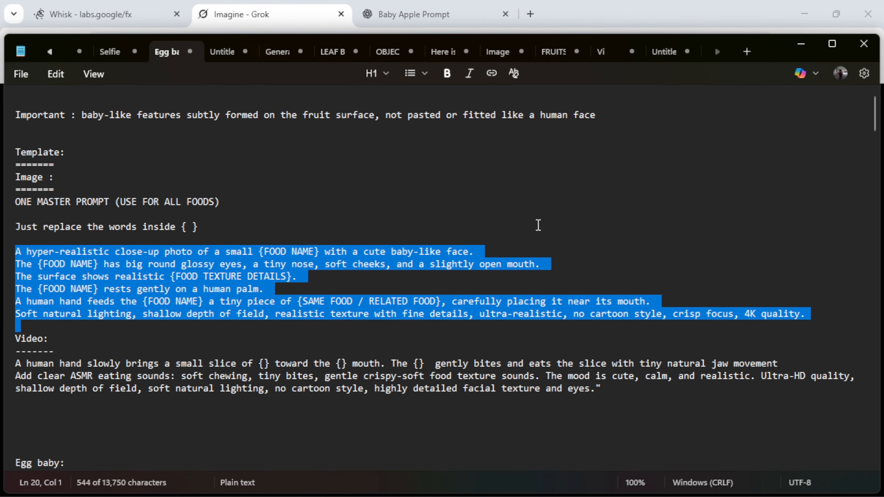
pyautogui.click(509, 268)
pyautogui.moveTo(11, 258); pyautogui.dragTo(801, 314)
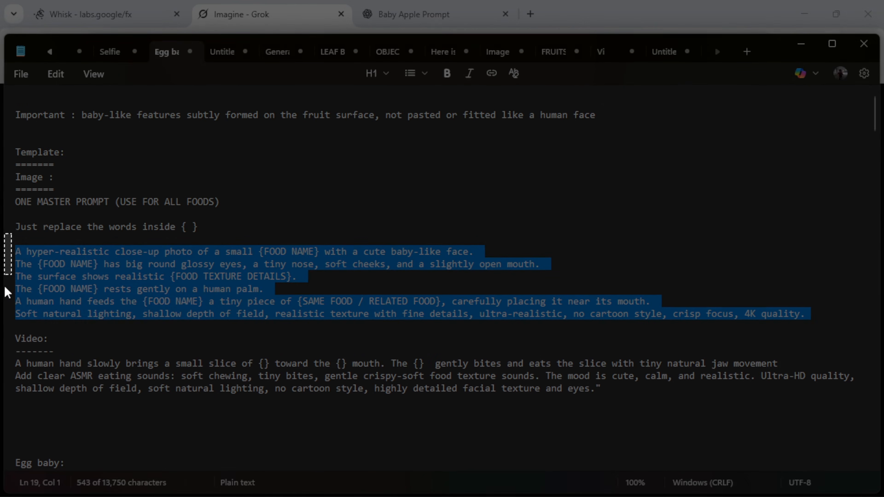
pyautogui.moveTo(10, 233); pyautogui.dragTo(839, 341)
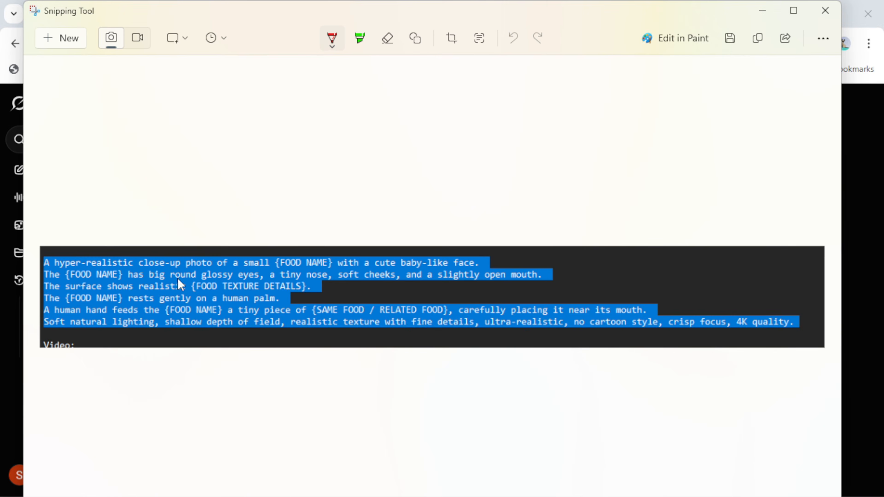
pyautogui.rightClick(178, 277)
pyautogui.click(214, 314)
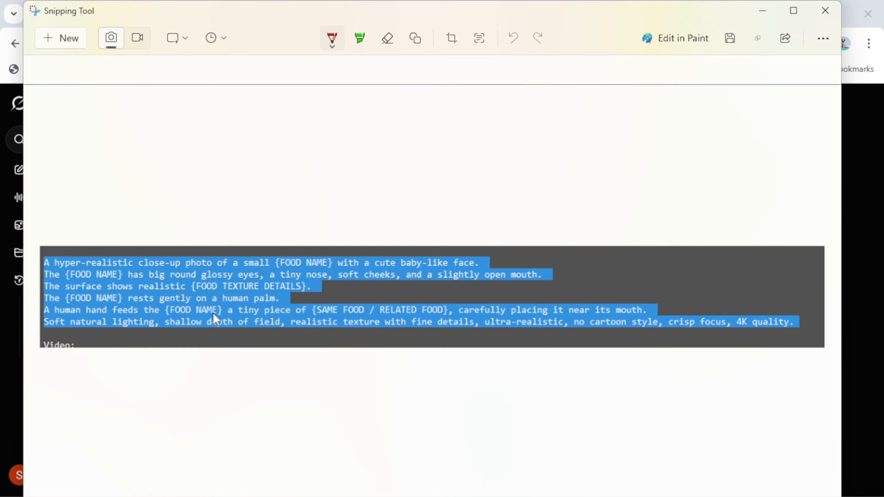
# - Open Gemini in a new browser tab and submit the copied screenshot with the request "Extract the text from this image"
pyautogui.hotkey('alt', 'Tab')
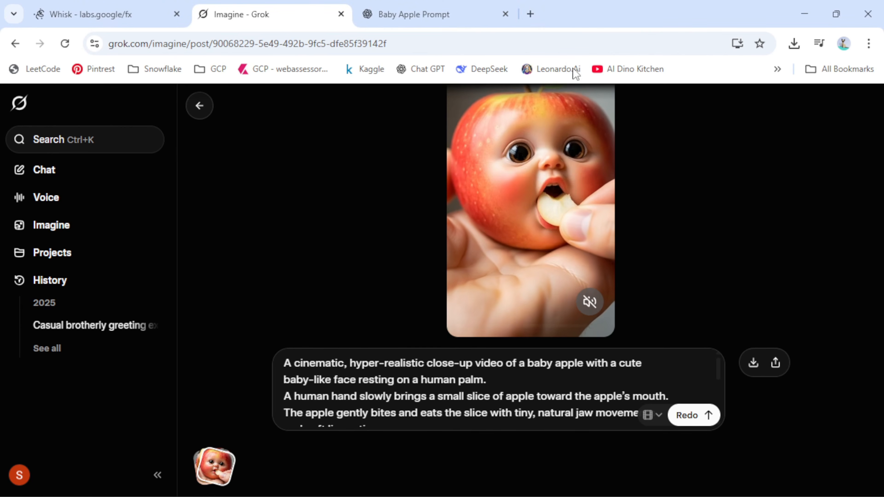
pyautogui.click(536, 13)
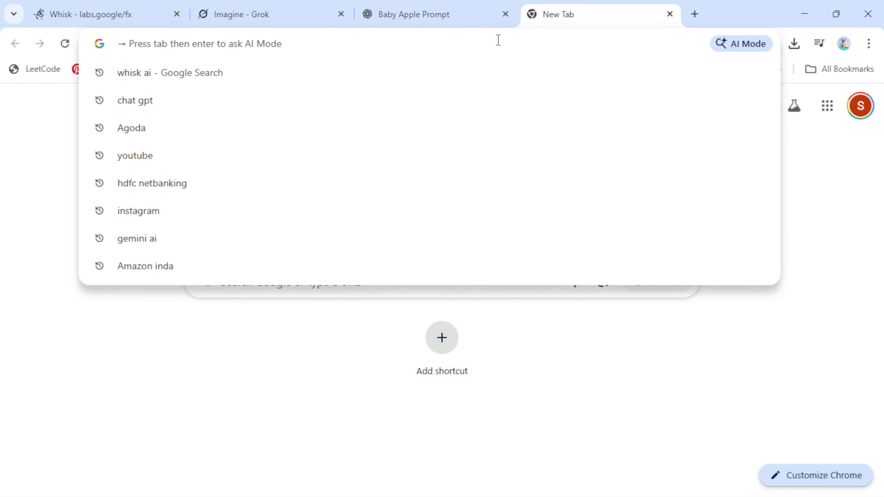
pyautogui.click(168, 236)
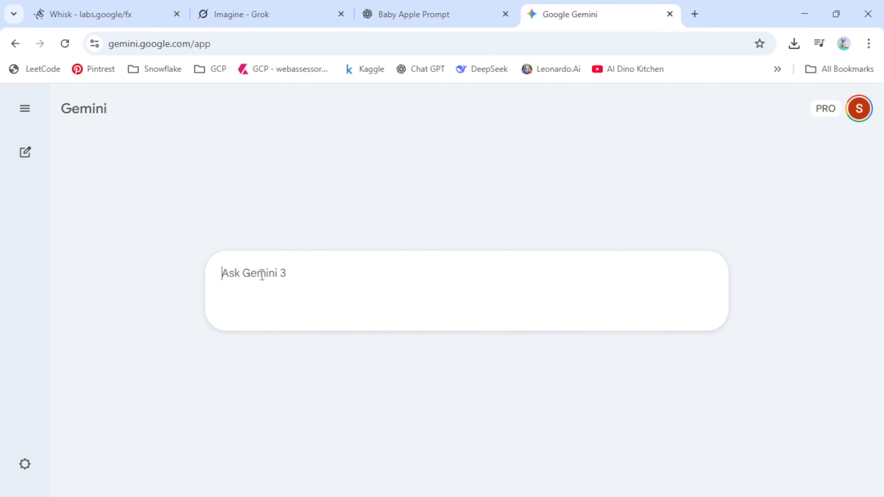
pyautogui.hotkey('ctrl', 'v')
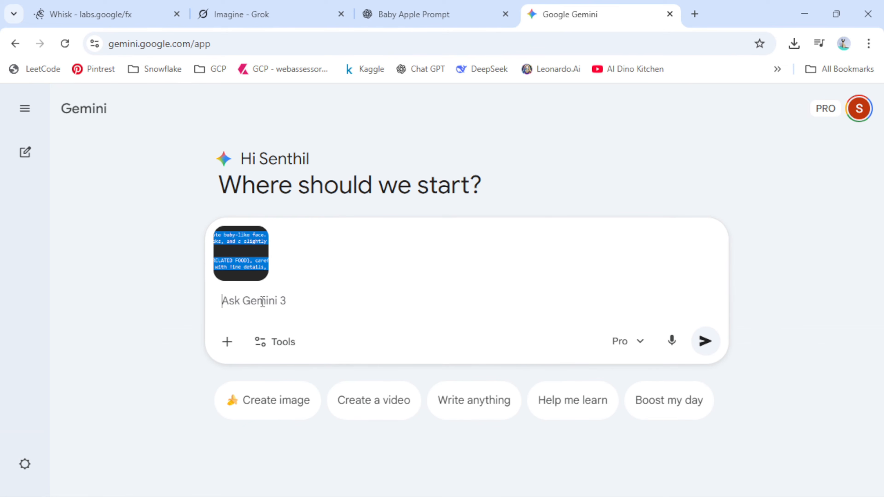
pyautogui.write('Extract the text from this image')
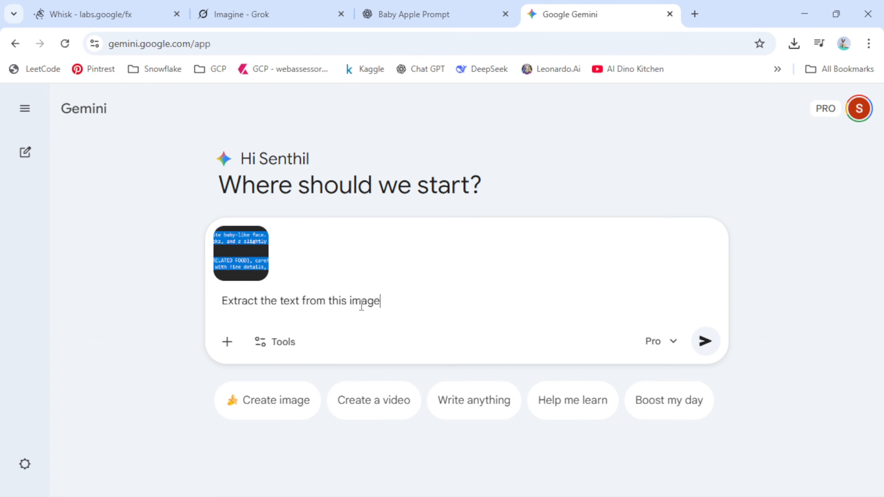
pyautogui.click(705, 341)
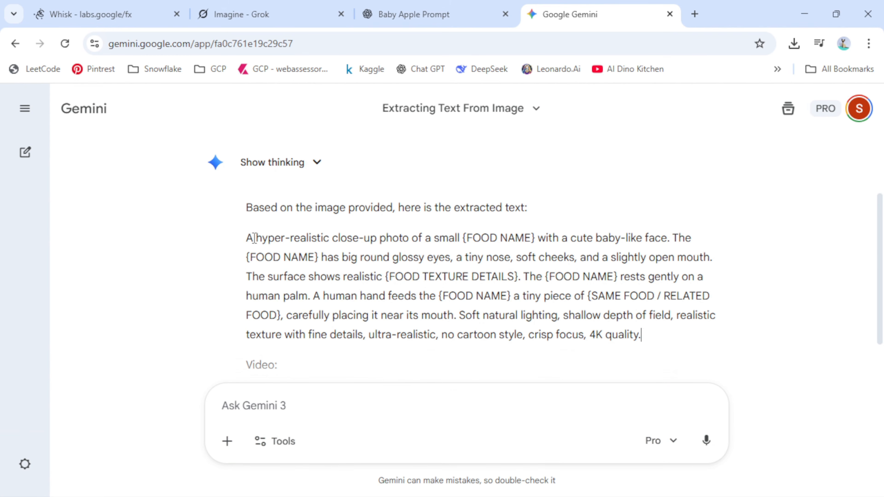
# - Copy the extracted food prompt from Gemini's answer, without the "Video:" line, into a new blank note
pyautogui.moveTo(246, 238); pyautogui.dragTo(651, 336)
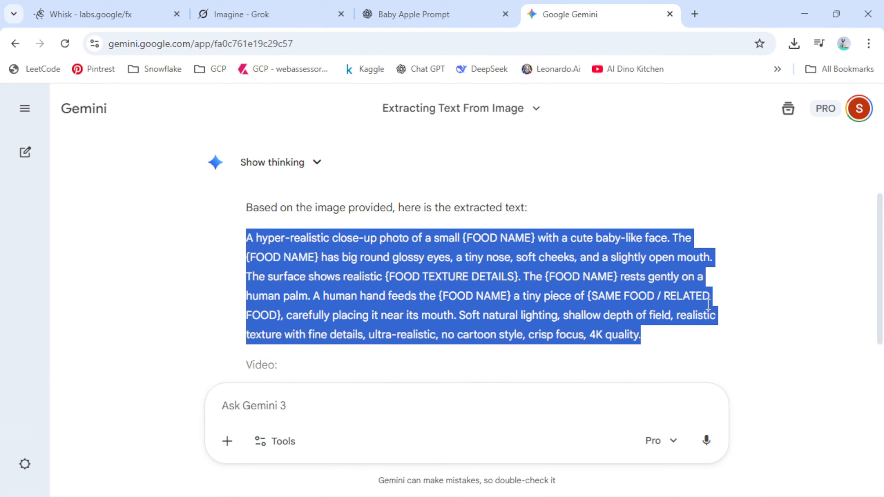
pyautogui.rightClick(504, 290)
pyautogui.click(505, 295)
pyautogui.hotkey('alt', 'Tab')
pyautogui.hotkey('ctrl', 'n')
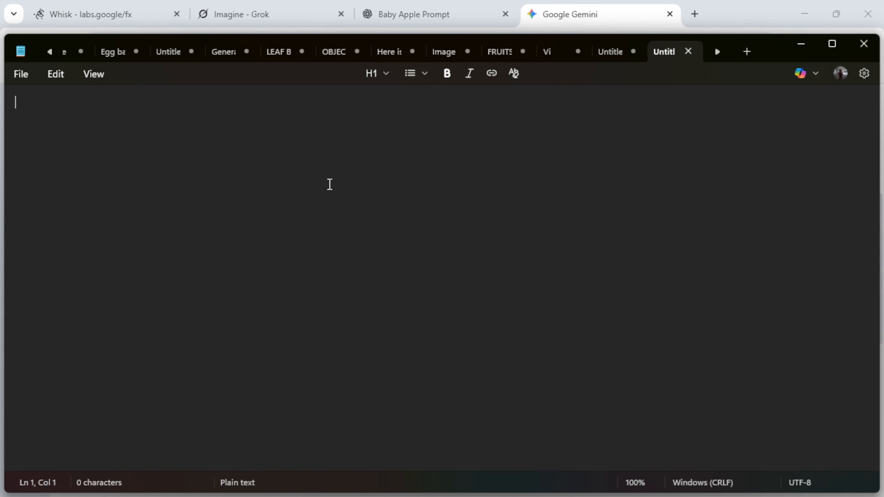
pyautogui.hotkey('ctrl', 'v')
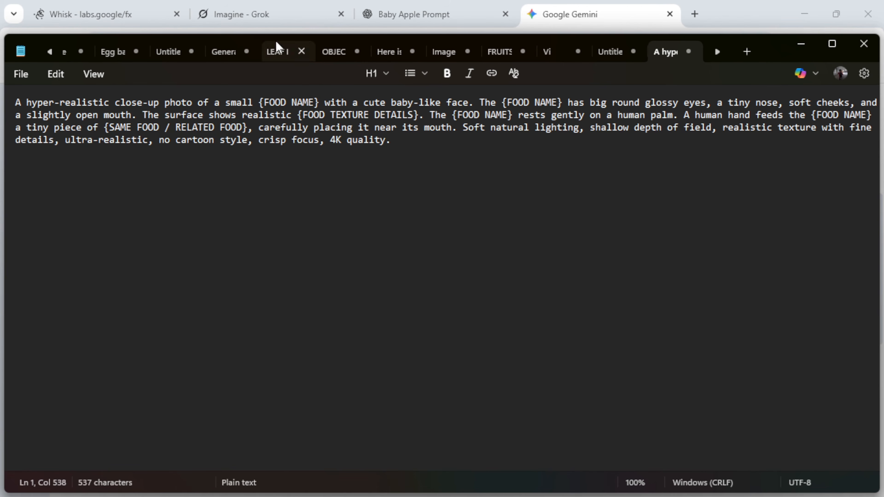
# - Replace the apple prompt in Whisk with the extracted template, highlight its first FOOD NAME placeholder, and return to Gemini's answer
pyautogui.click(110, 17)
pyautogui.moveTo(229, 387); pyautogui.dragTo(152, 306)
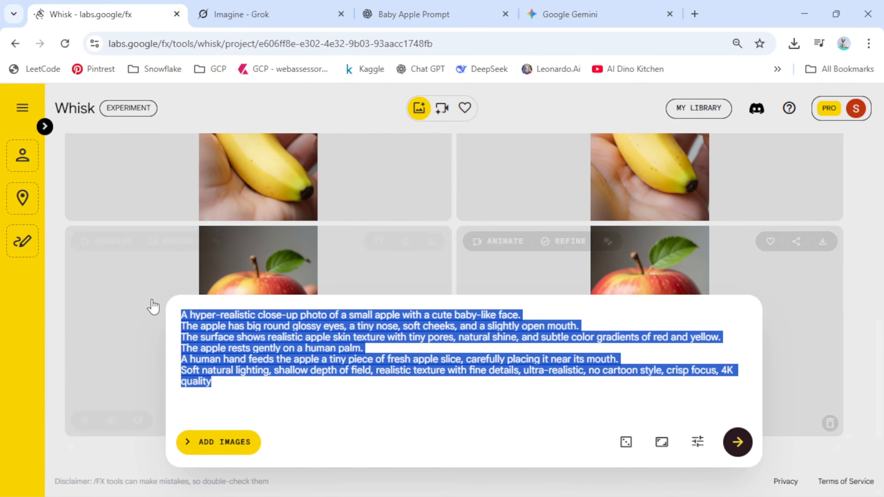
pyautogui.hotkey('ctrl', 'v')
pyautogui.moveTo(437, 315); pyautogui.dragTo(379, 315)
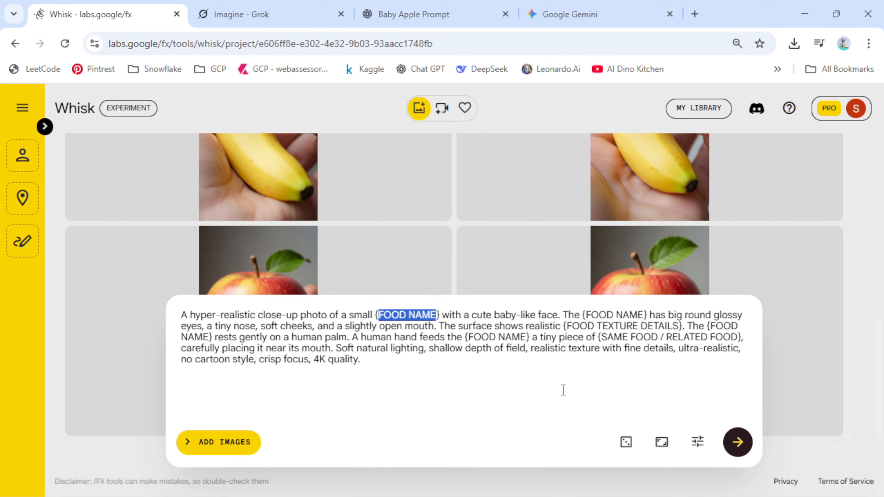
pyautogui.click(612, 16)
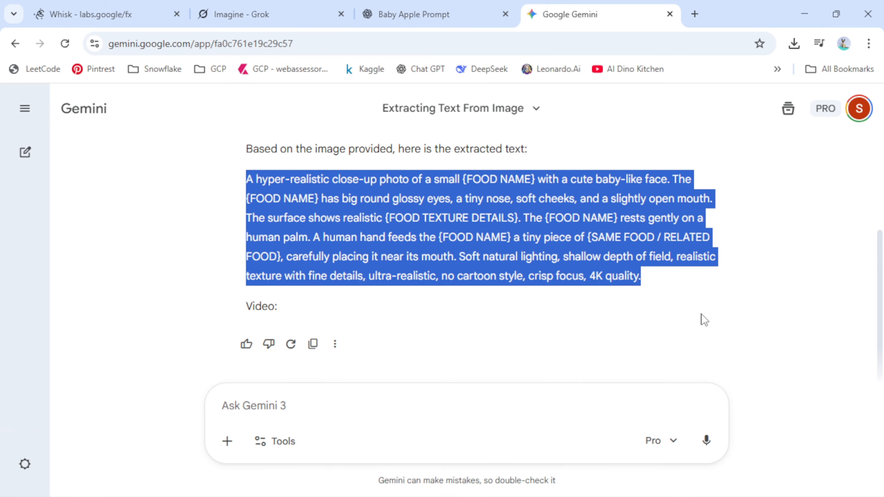